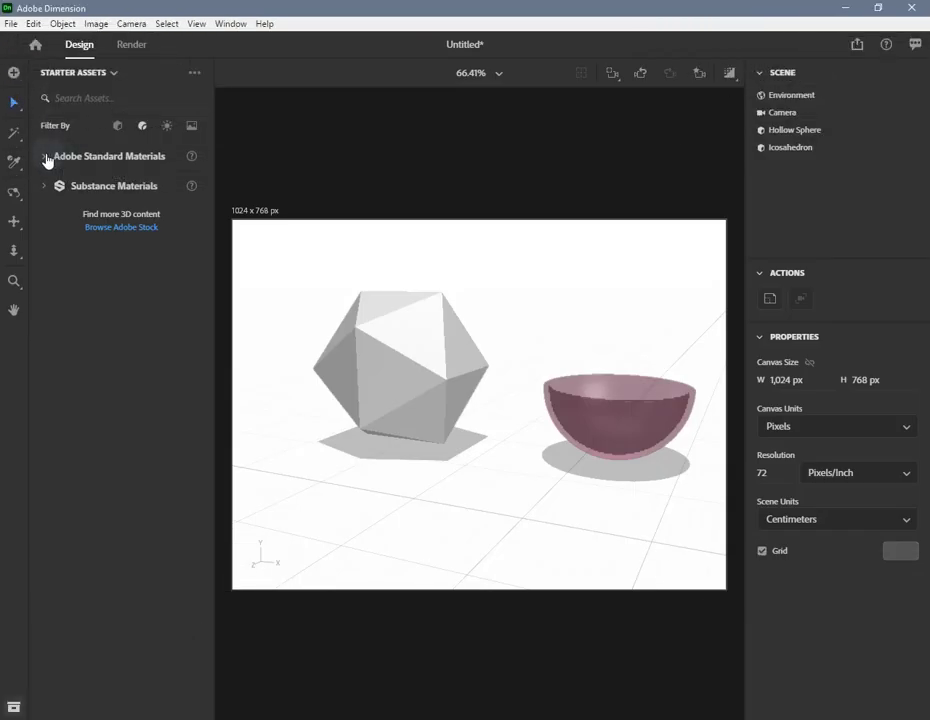
Expand Adobe Standard Materials and browse its Glass, Metal, Plastic and Wax swatches
click(45, 158)
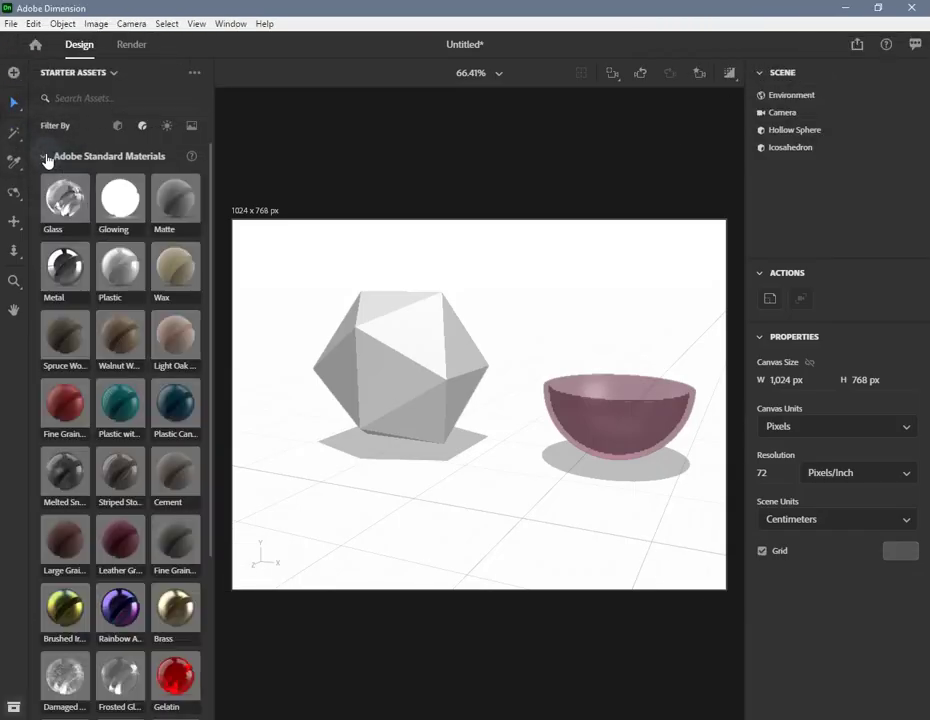
scroll(138, 342, down, 2)
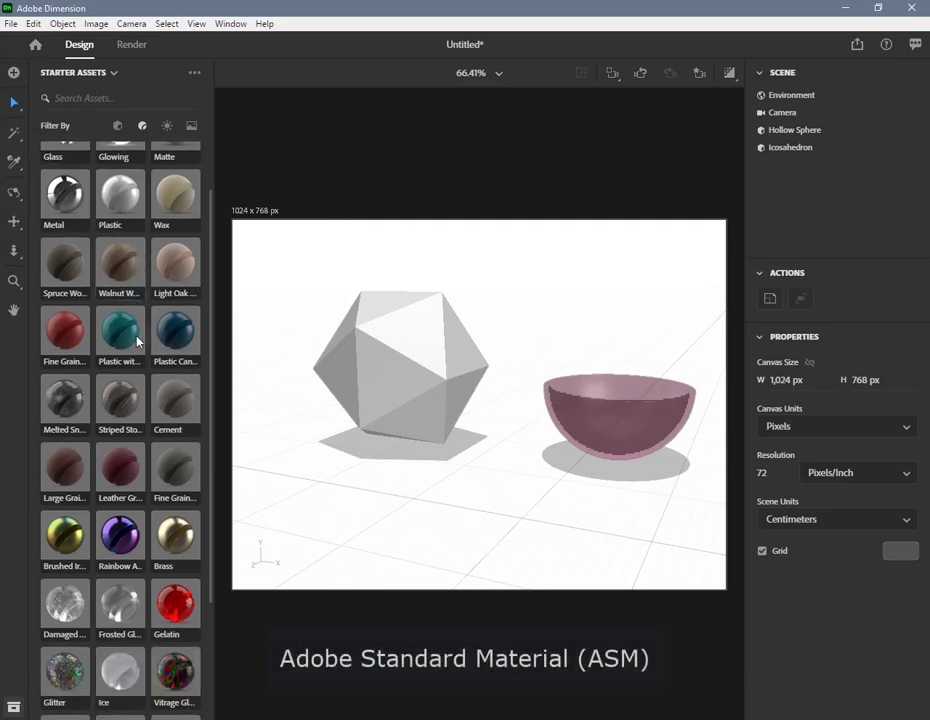
scroll(138, 342, up, 2)
scroll(138, 342, down, 2)
scroll(138, 342, up, 2)
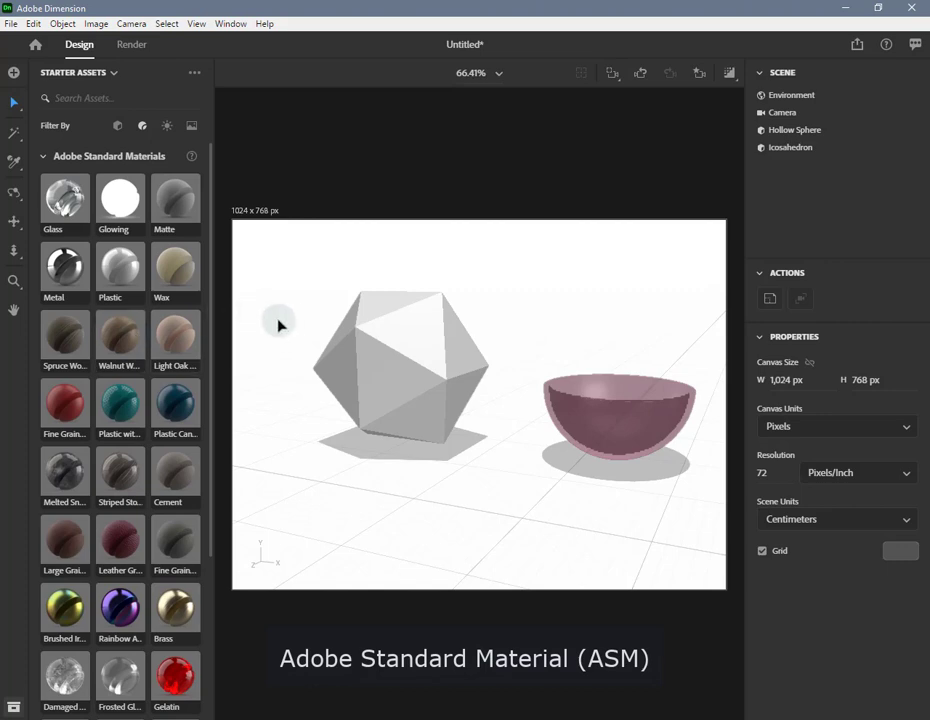
Select the icosahedron and open its material for editing
click(420, 368)
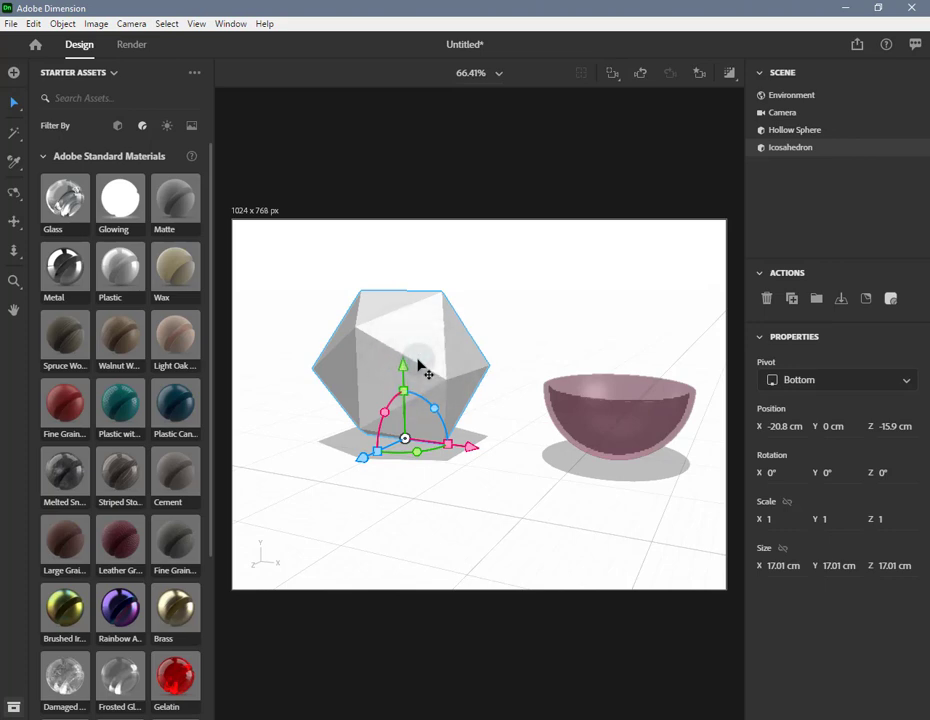
click(892, 299)
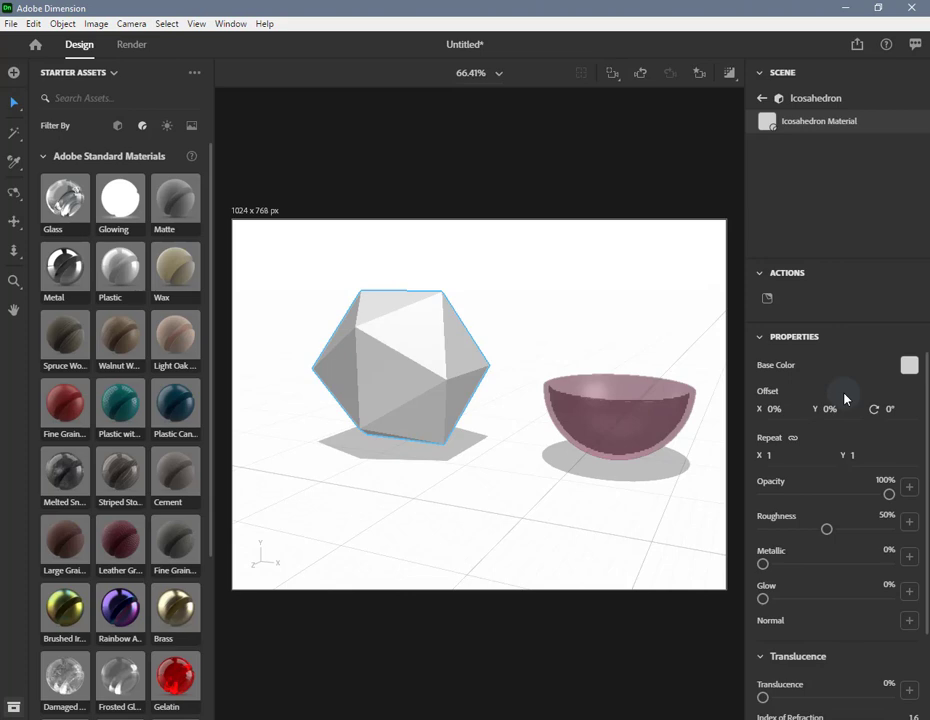
Change the icosahedron's base colour from red to green (RGB 125, 185, 65)
click(909, 368)
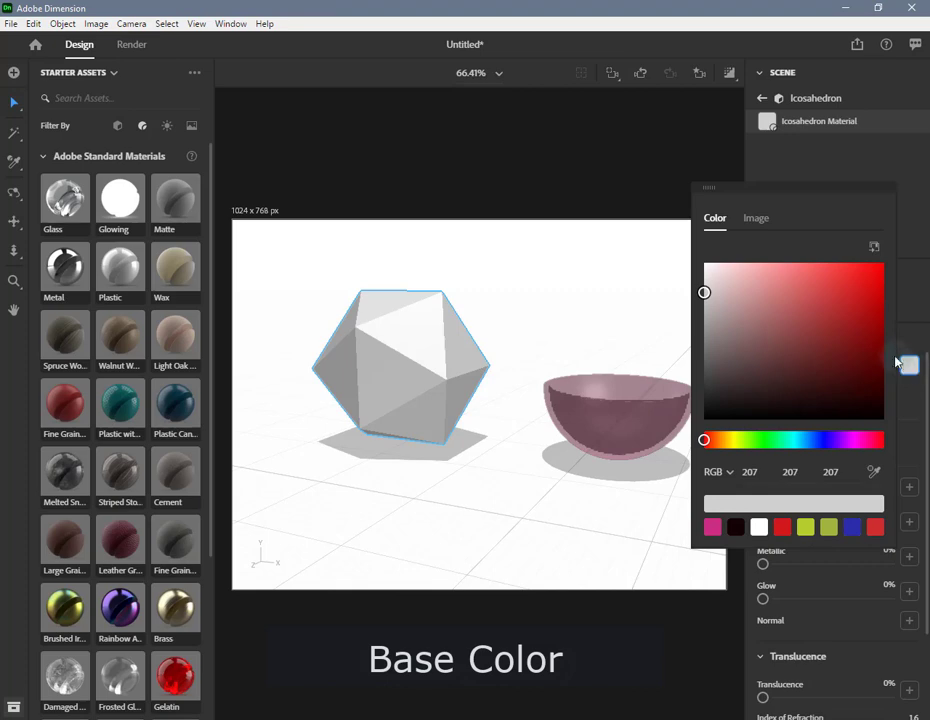
click(821, 308)
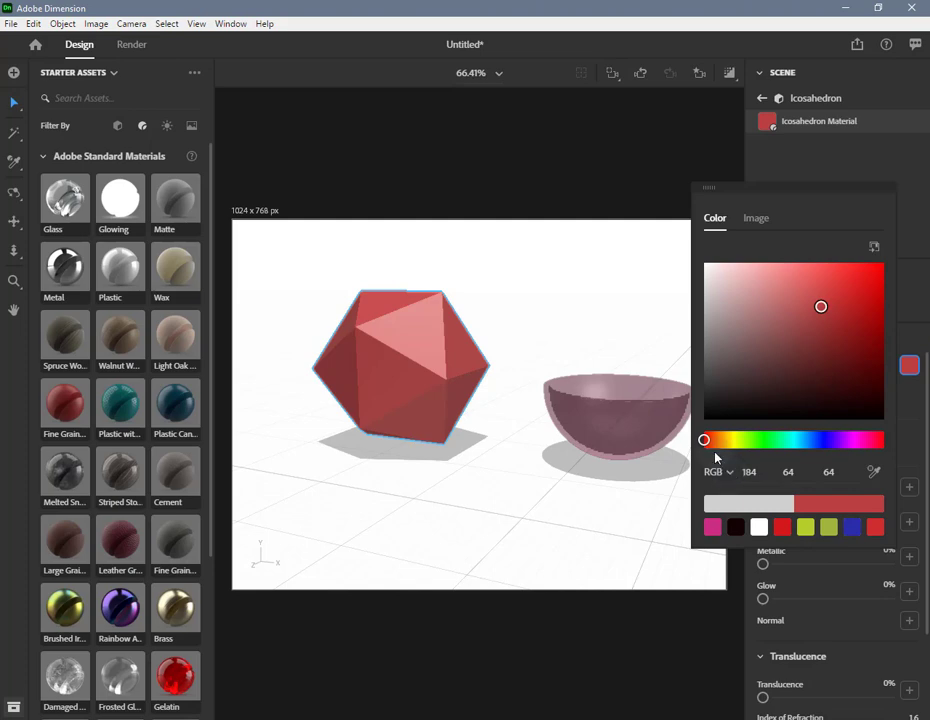
drag(718, 444, 748, 442)
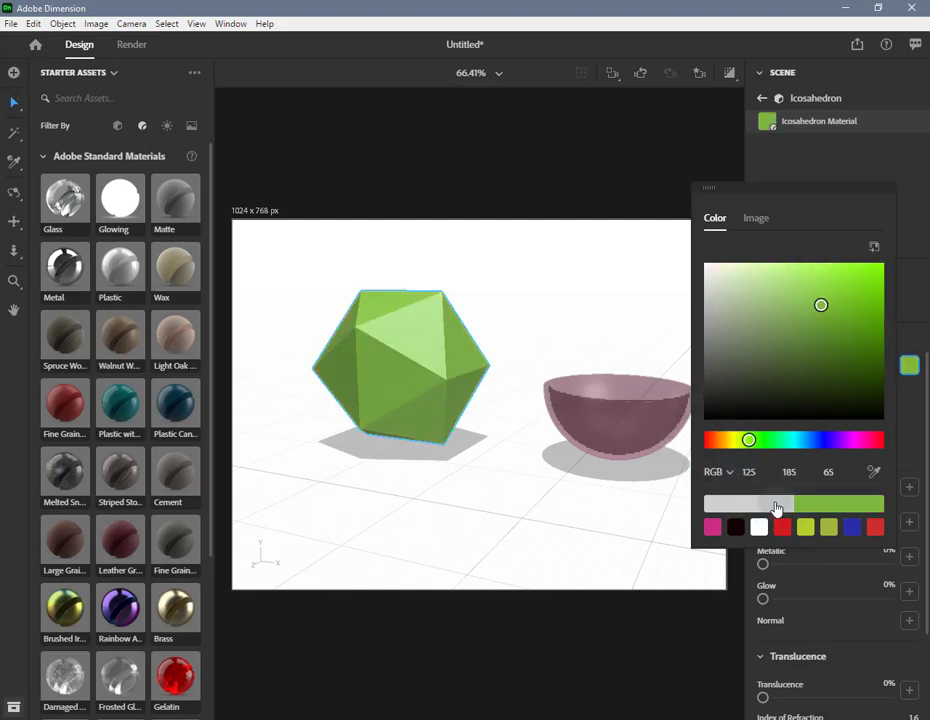
click(731, 479)
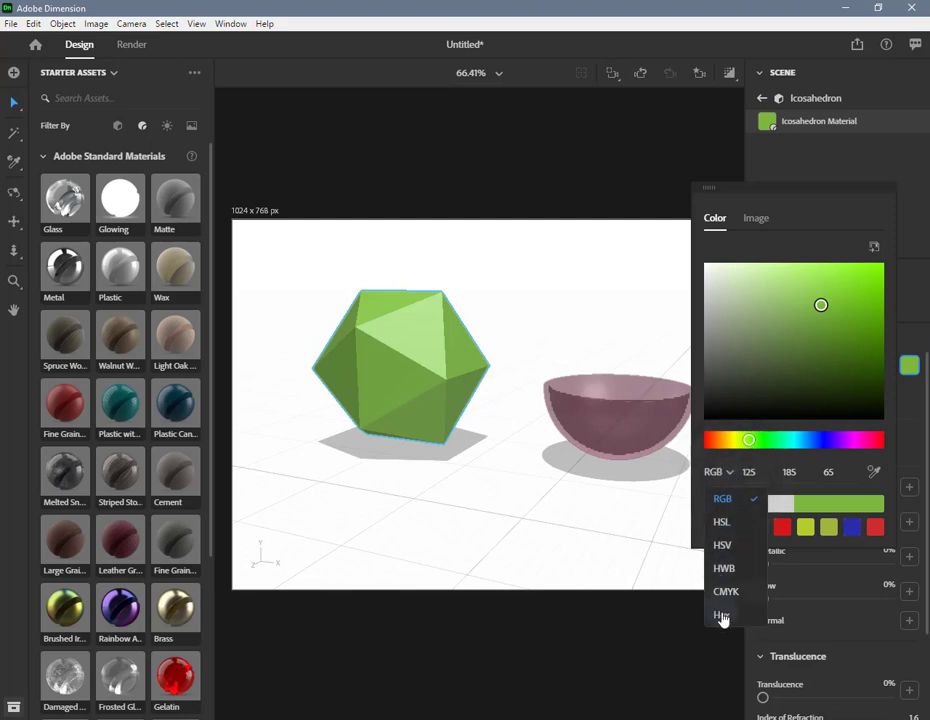
click(722, 498)
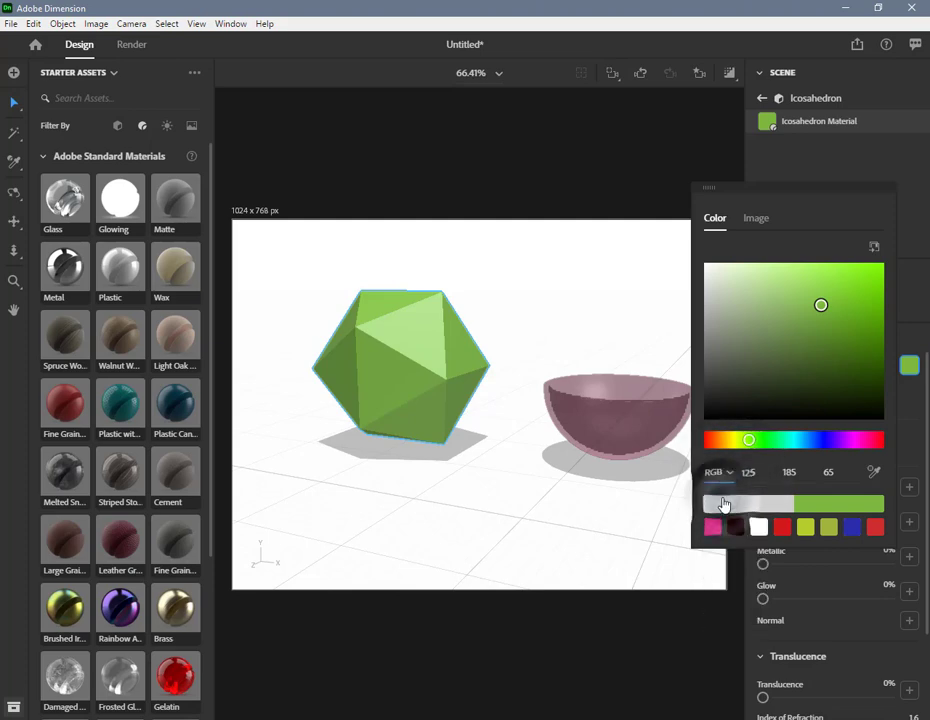
click(910, 416)
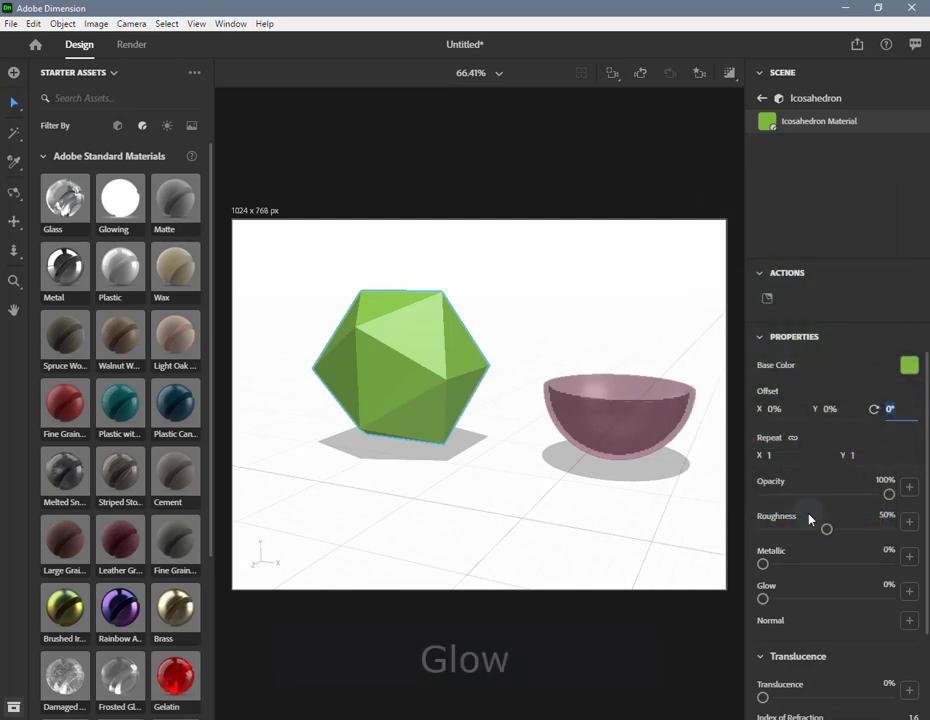
Set the icosahedron's Glow to 56% and map the black-and-white Checkers image onto it
drag(763, 598, 916, 608)
drag(772, 612, 833, 606)
click(191, 125)
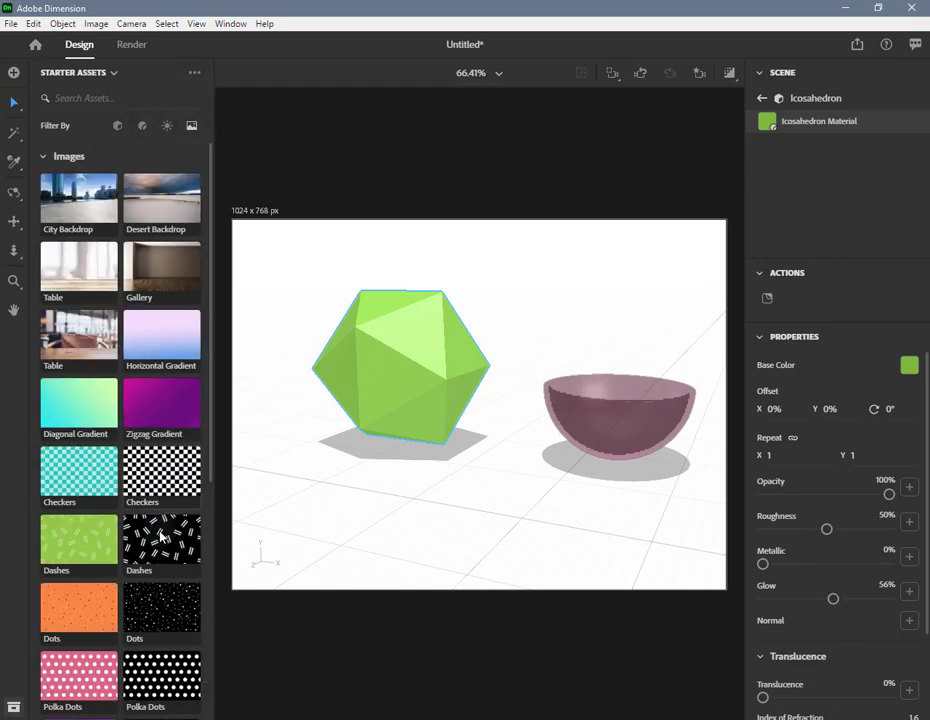
drag(163, 472, 903, 596)
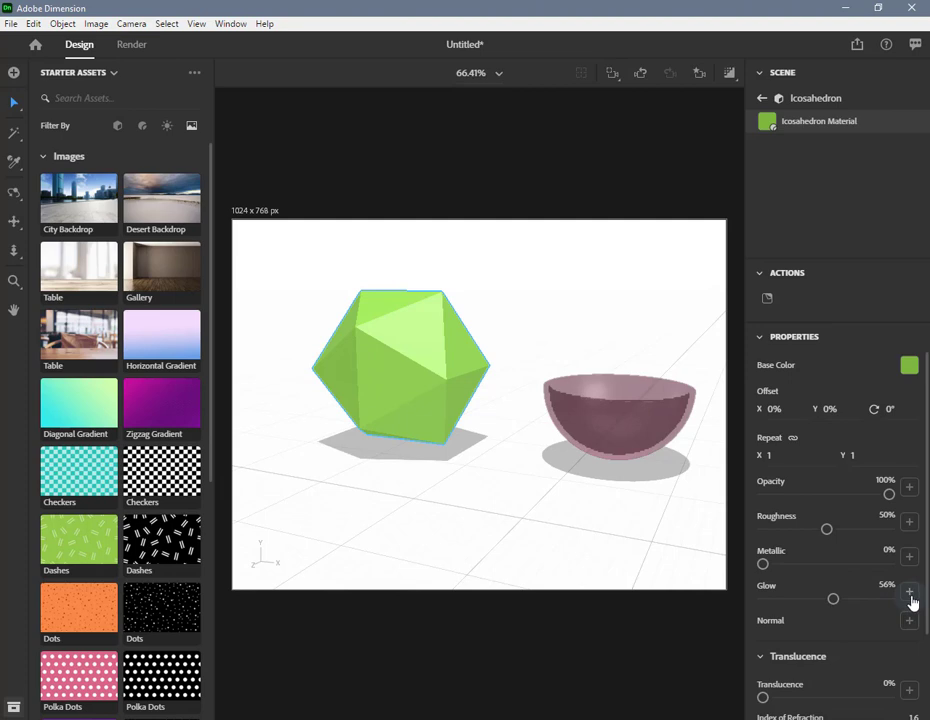
click(909, 593)
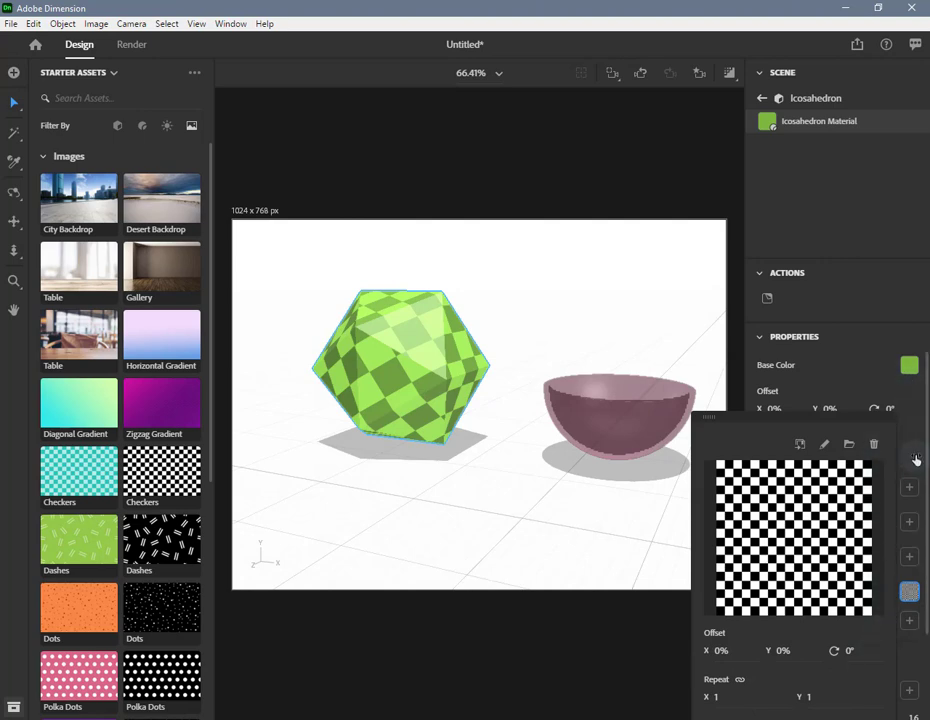
click(912, 489)
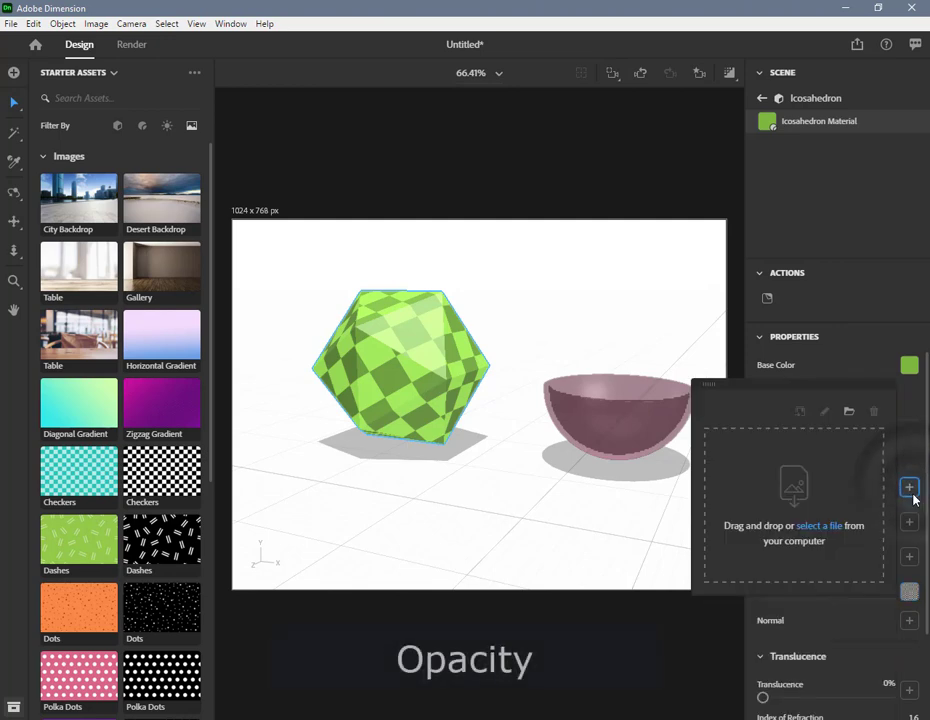
Lower opacity to 64% and use the Checkers image as the opacity map
click(909, 443)
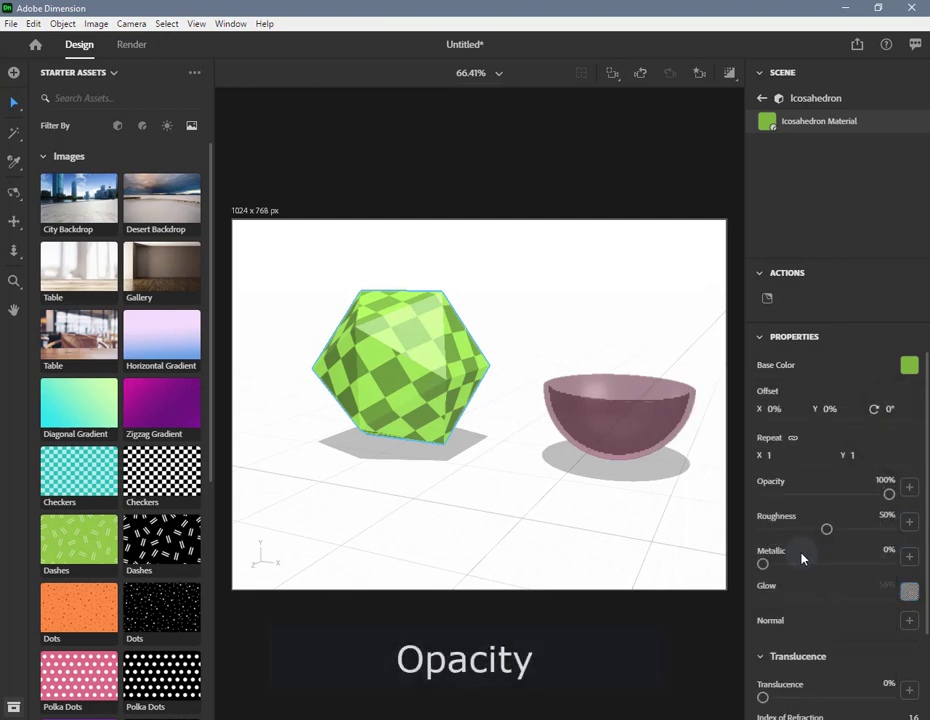
drag(890, 497, 843, 504)
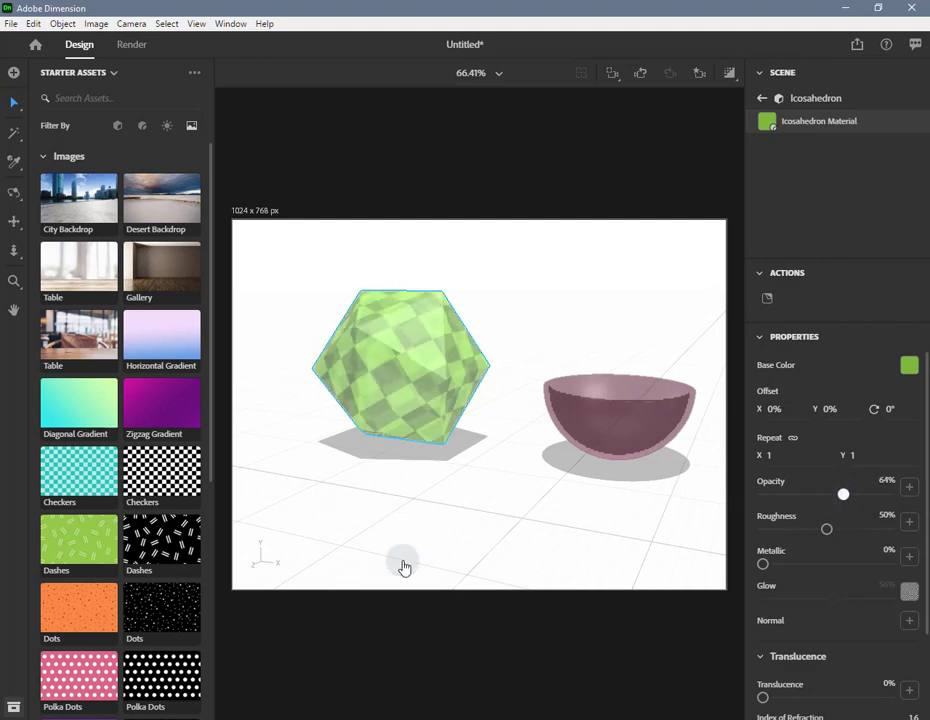
drag(158, 474, 912, 494)
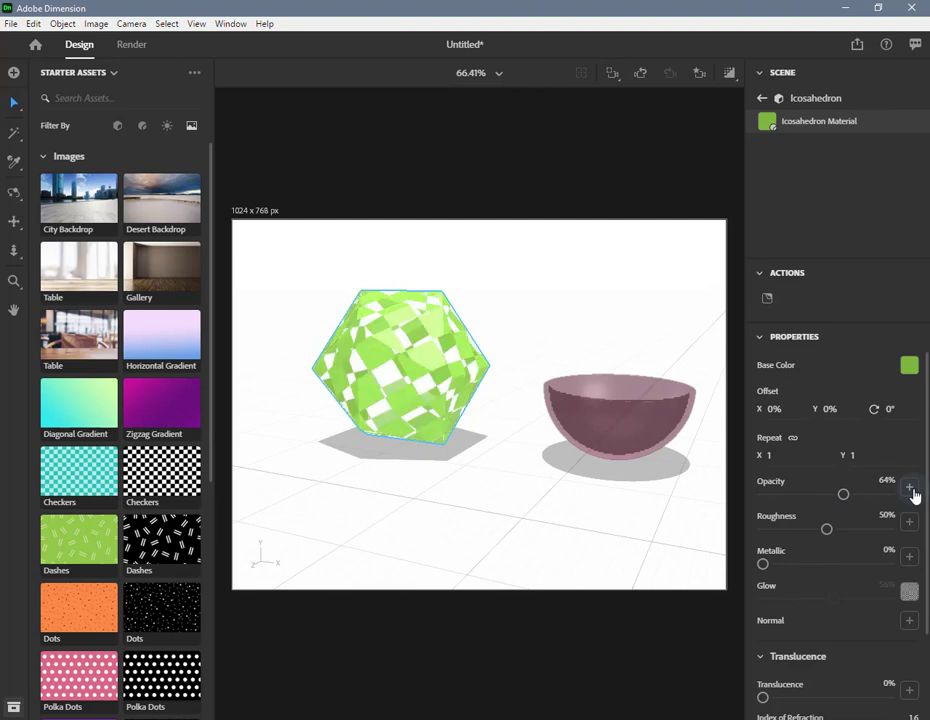
click(910, 488)
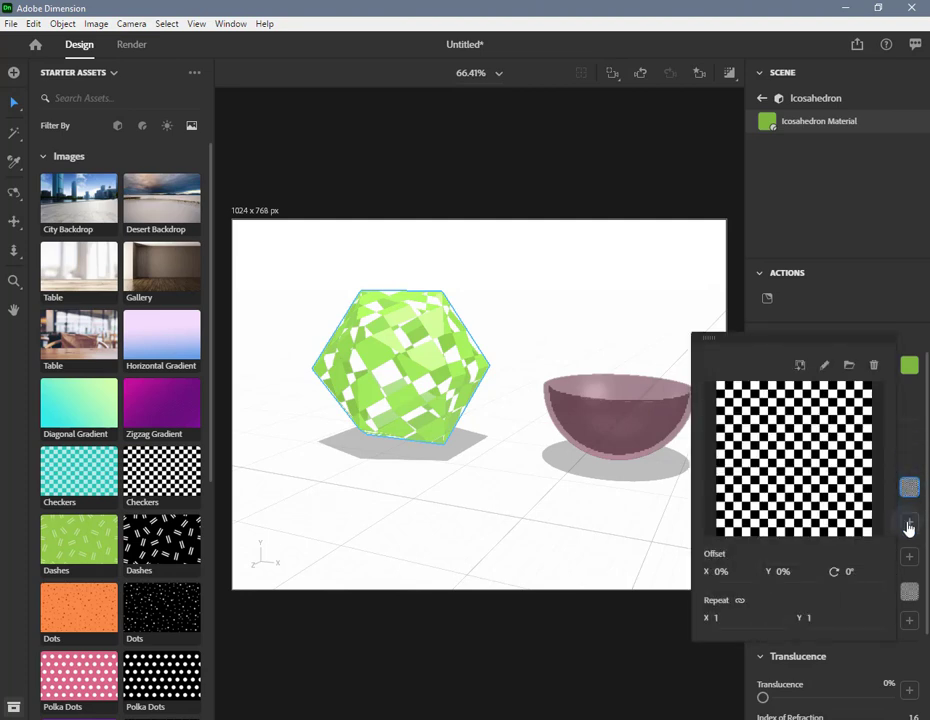
Adjust translucence and roughness, then map the Checkers image onto the Roughness channel
click(909, 525)
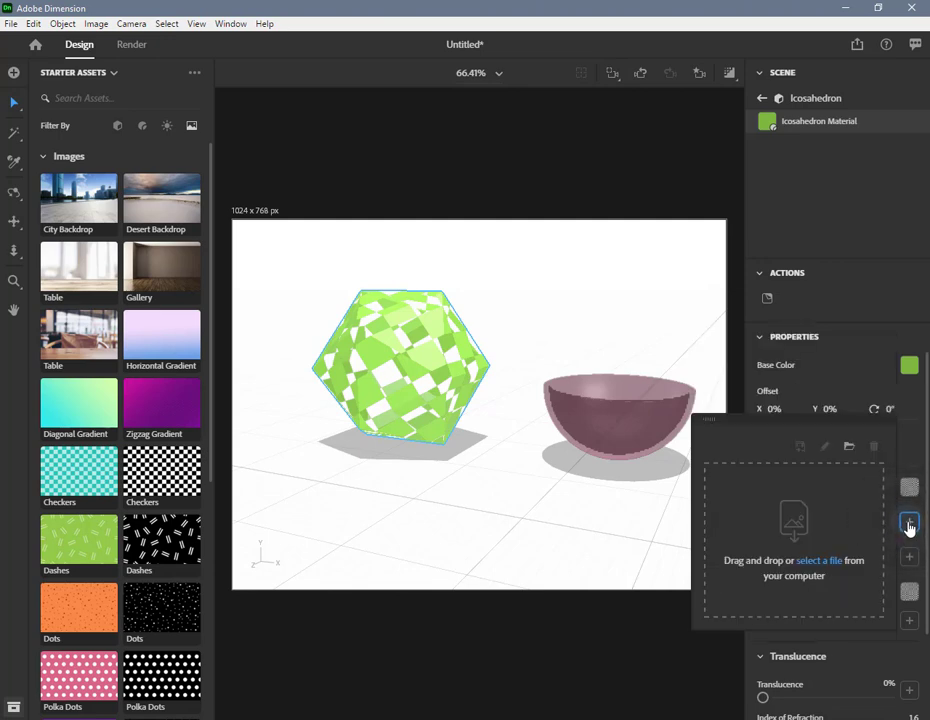
click(909, 525)
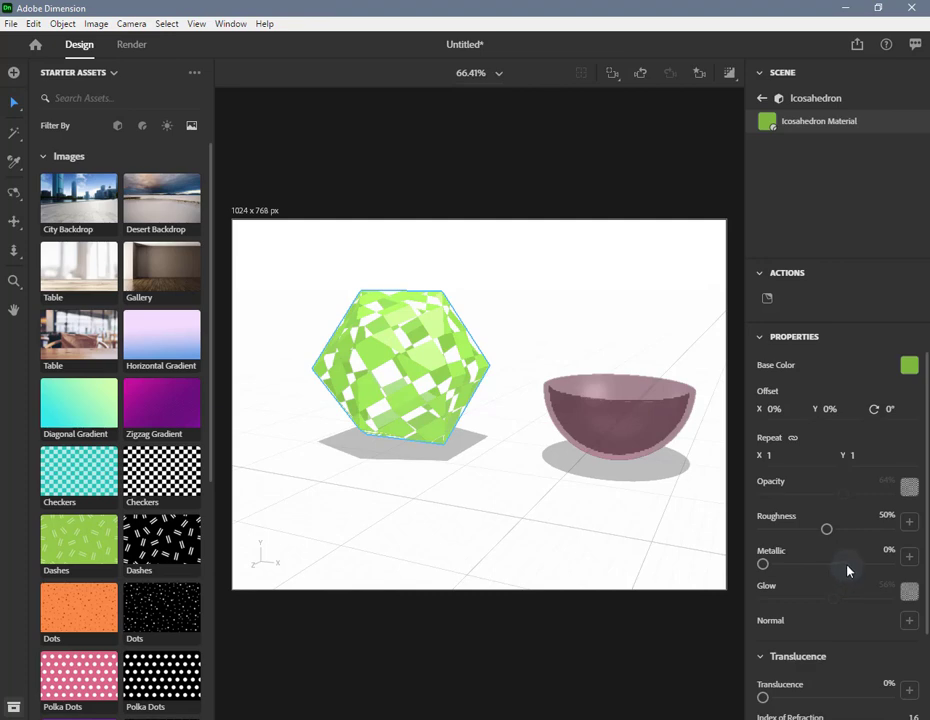
scroll(847, 568, down, 2)
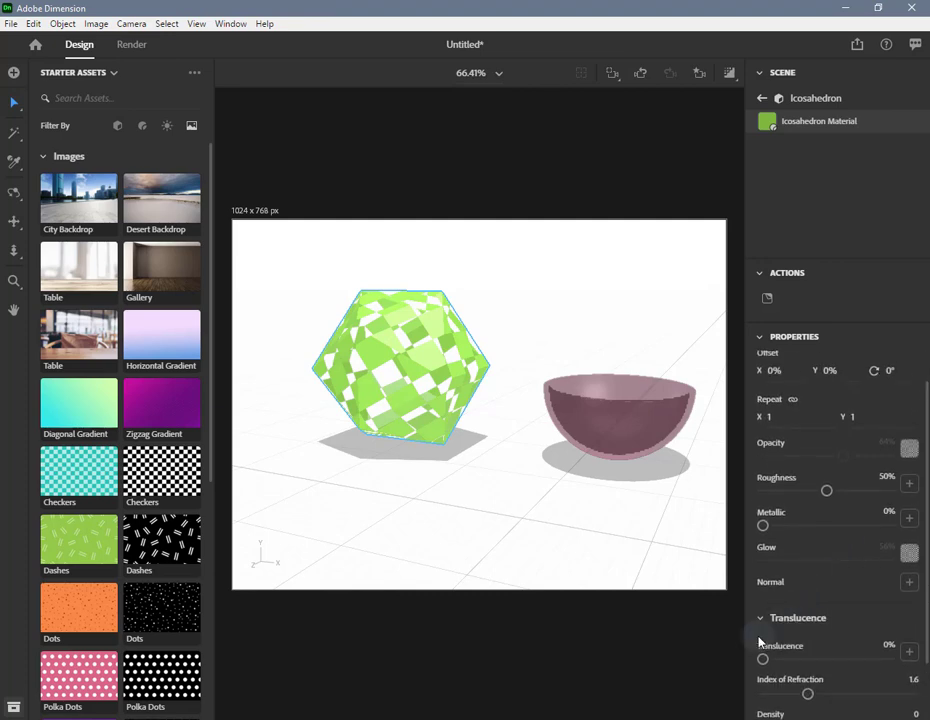
drag(762, 662, 743, 664)
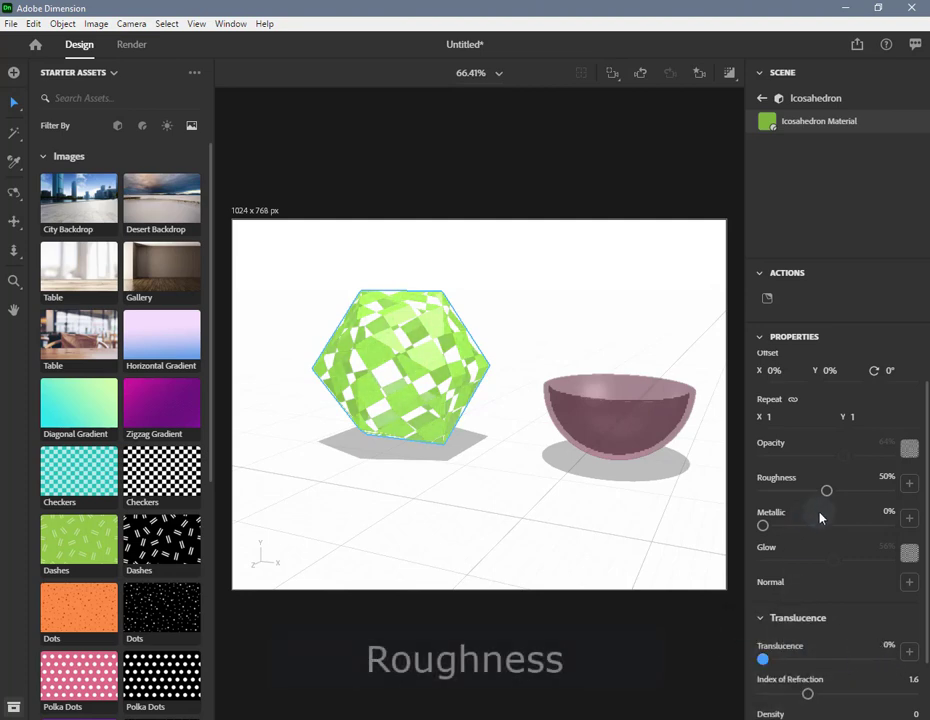
mouse_move(828, 492)
mouse_down()
mouse_move(905, 498)
mouse_move(737, 499)
mouse_move(841, 491)
mouse_up()
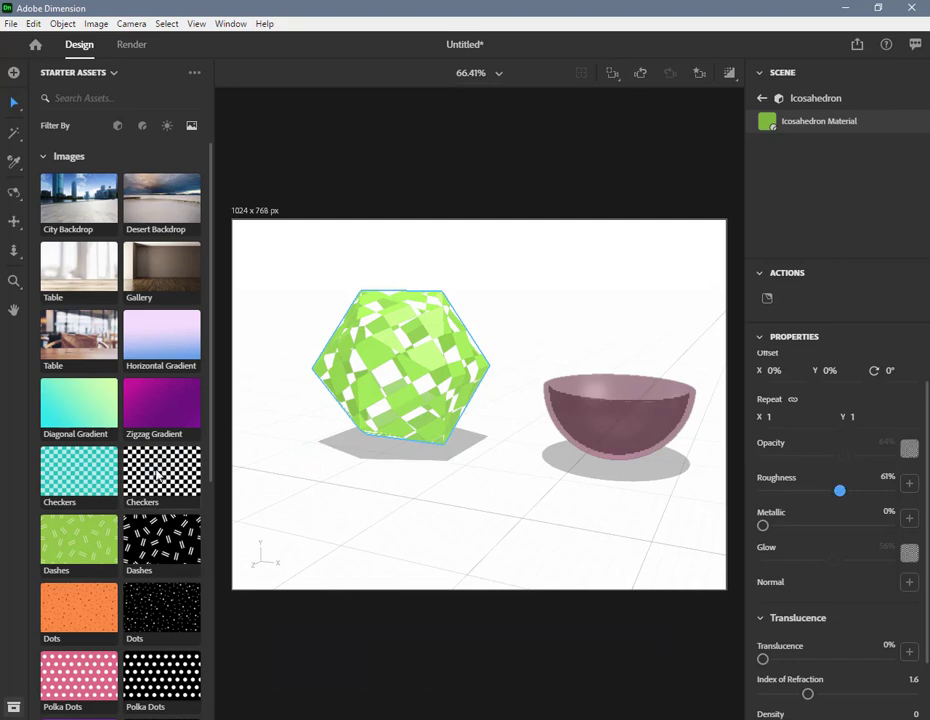
drag(158, 475, 911, 489)
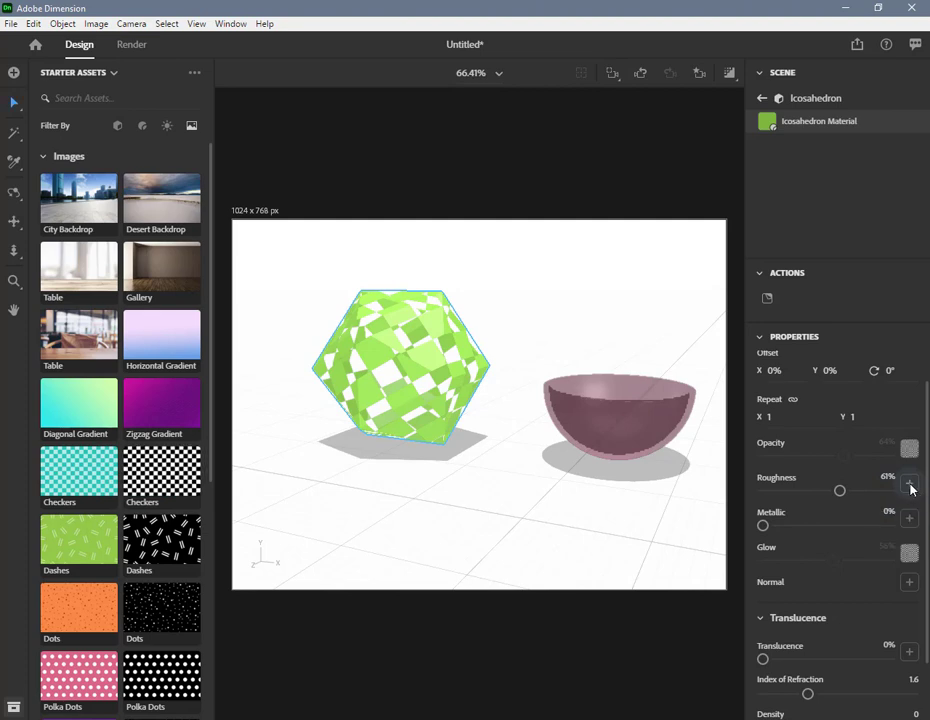
drag(183, 473, 910, 489)
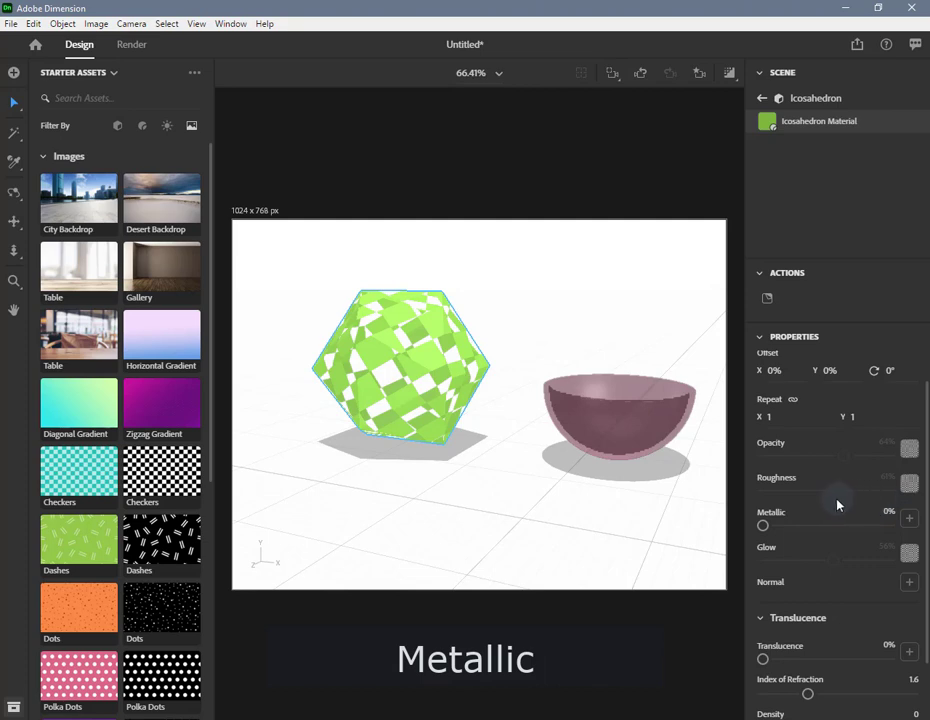
Set Metallic to about 59% and map the Checkers image onto it
mouse_move(763, 530)
mouse_down()
mouse_move(918, 533)
mouse_move(755, 540)
mouse_up()
drag(822, 540, 837, 530)
drag(170, 482, 908, 523)
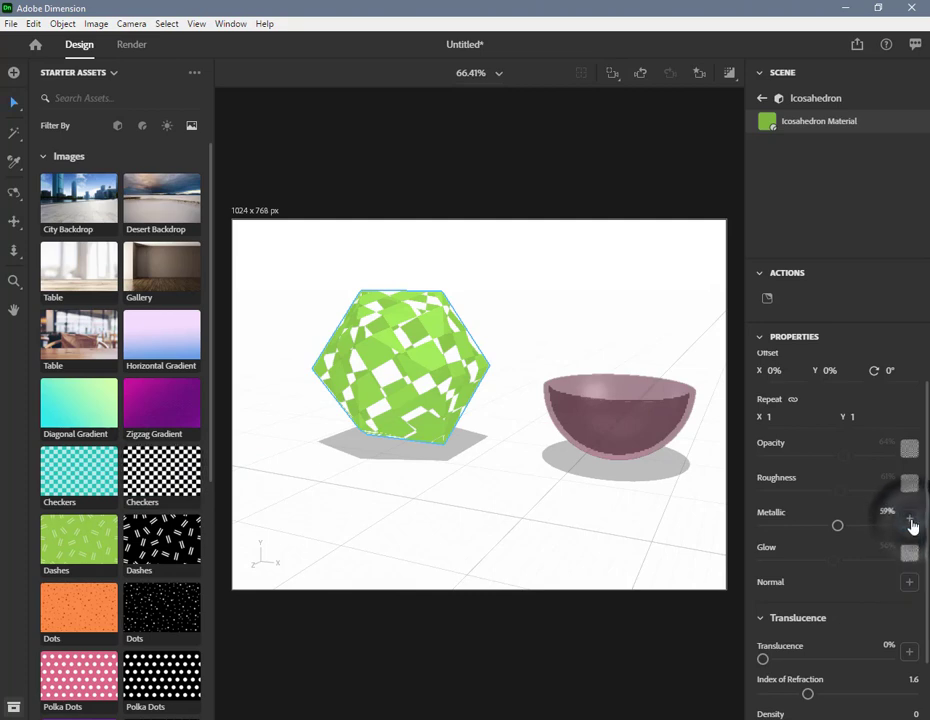
click(911, 522)
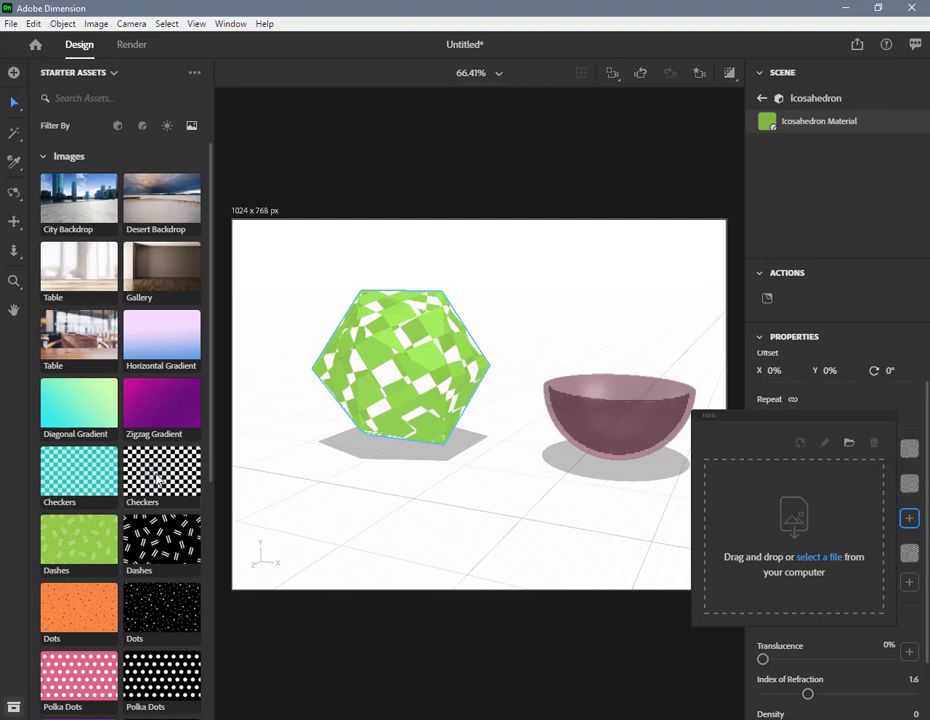
drag(162, 475, 806, 538)
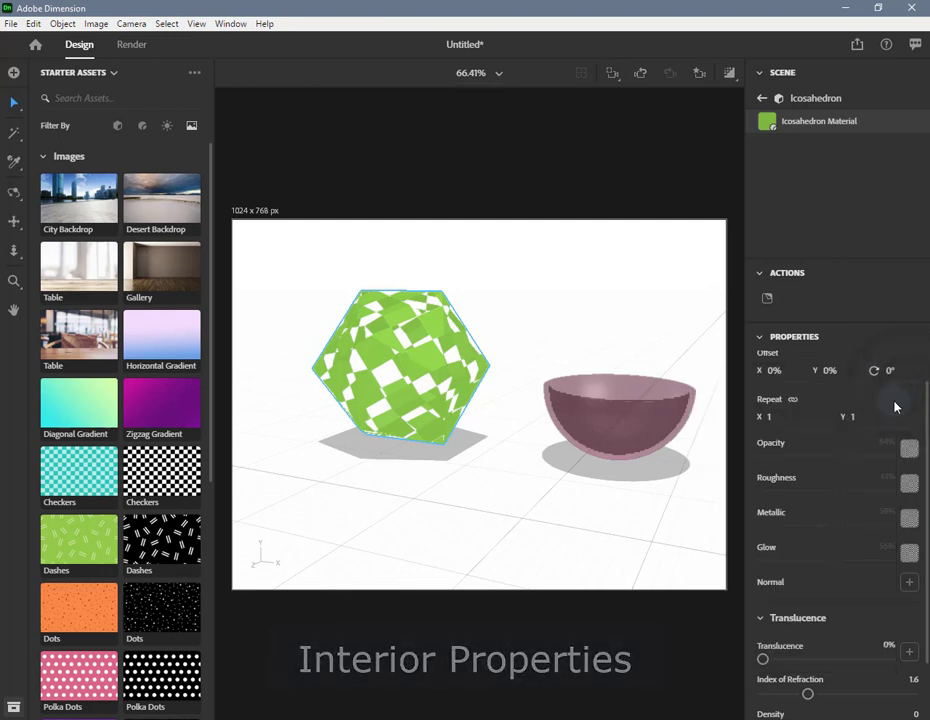
click(623, 411)
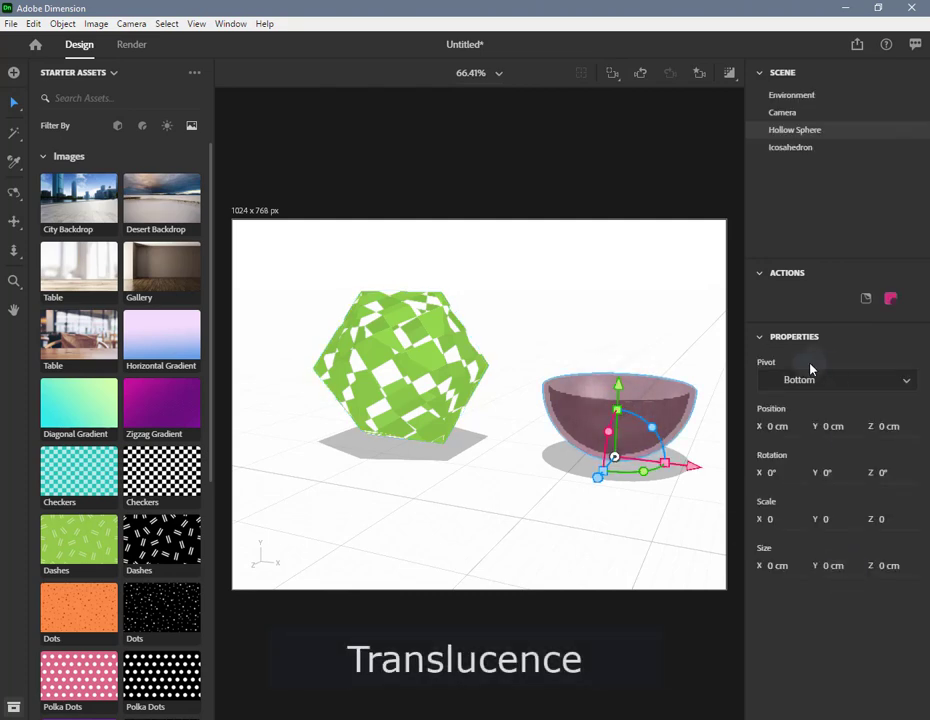
Open the hollow sphere's material, lower translucence and apply the Dashes image as its map
click(889, 300)
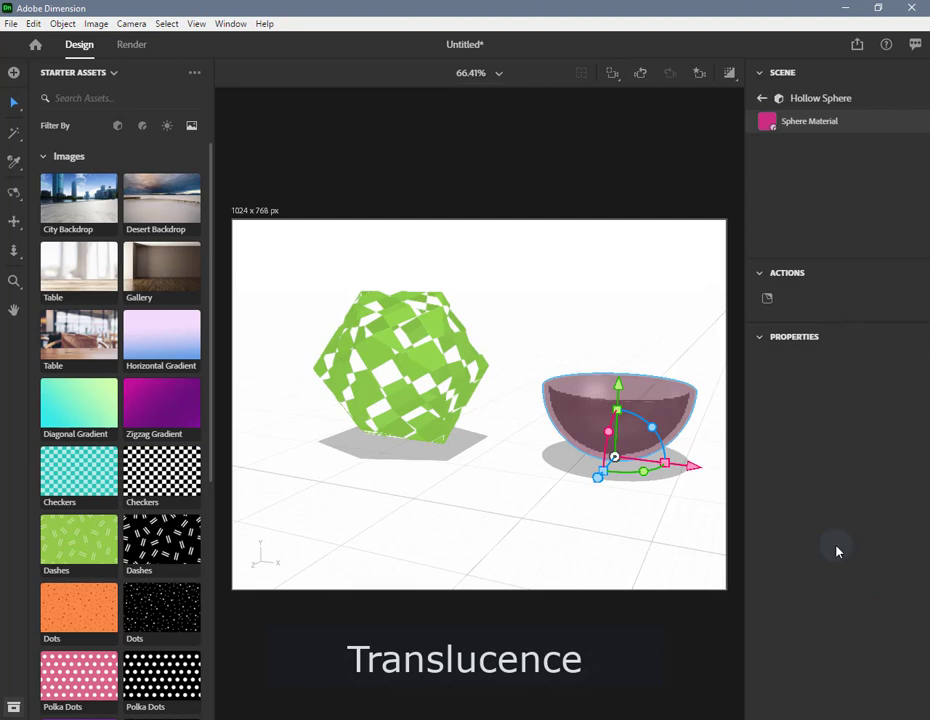
scroll(838, 548, down, 3)
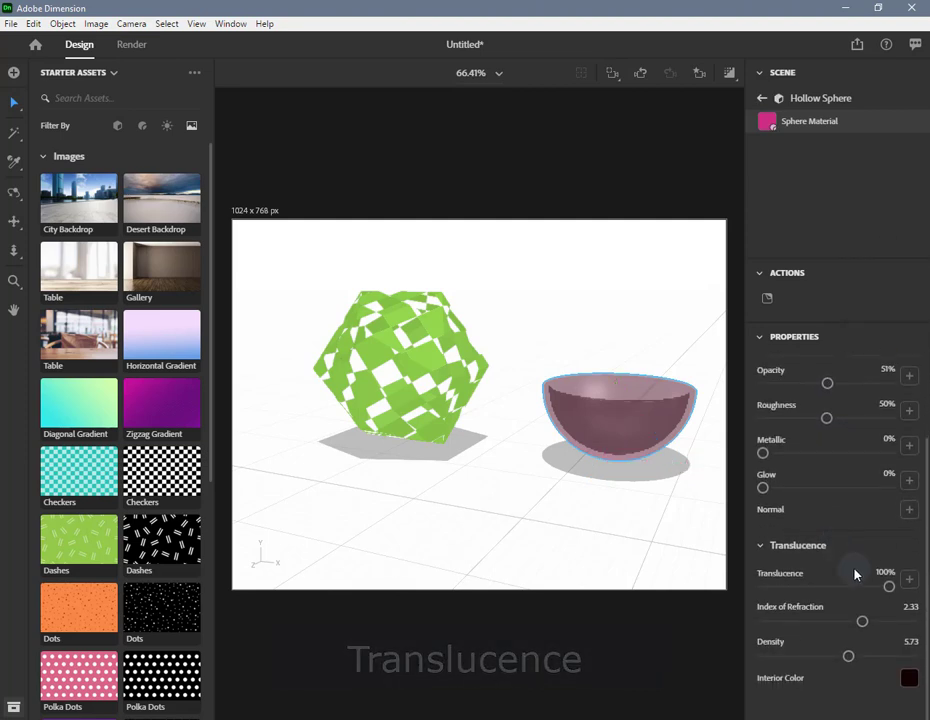
drag(889, 592, 845, 590)
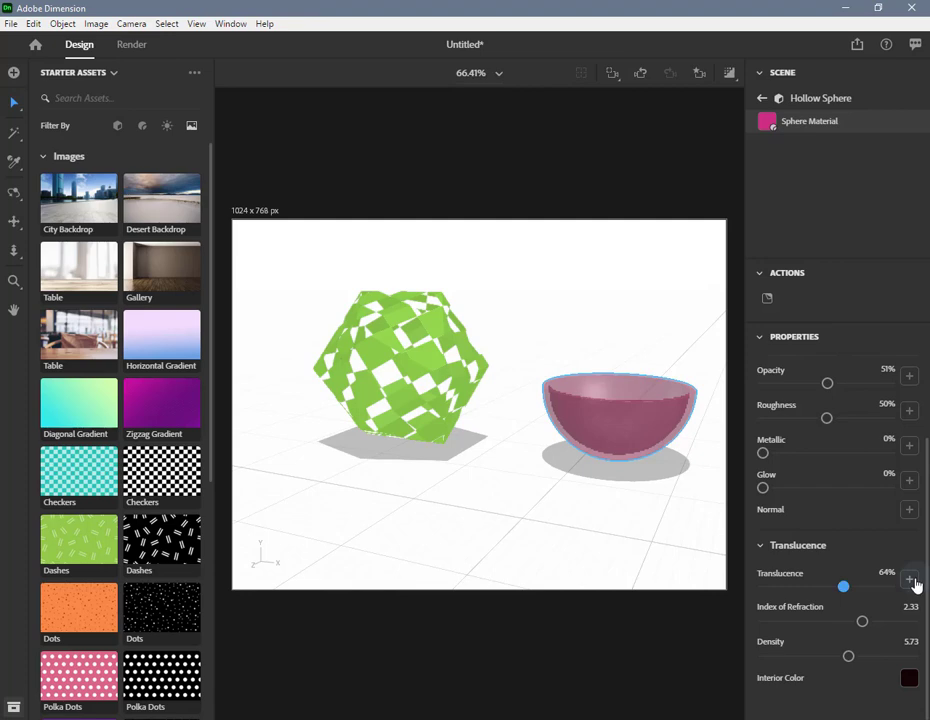
drag(163, 540, 912, 583)
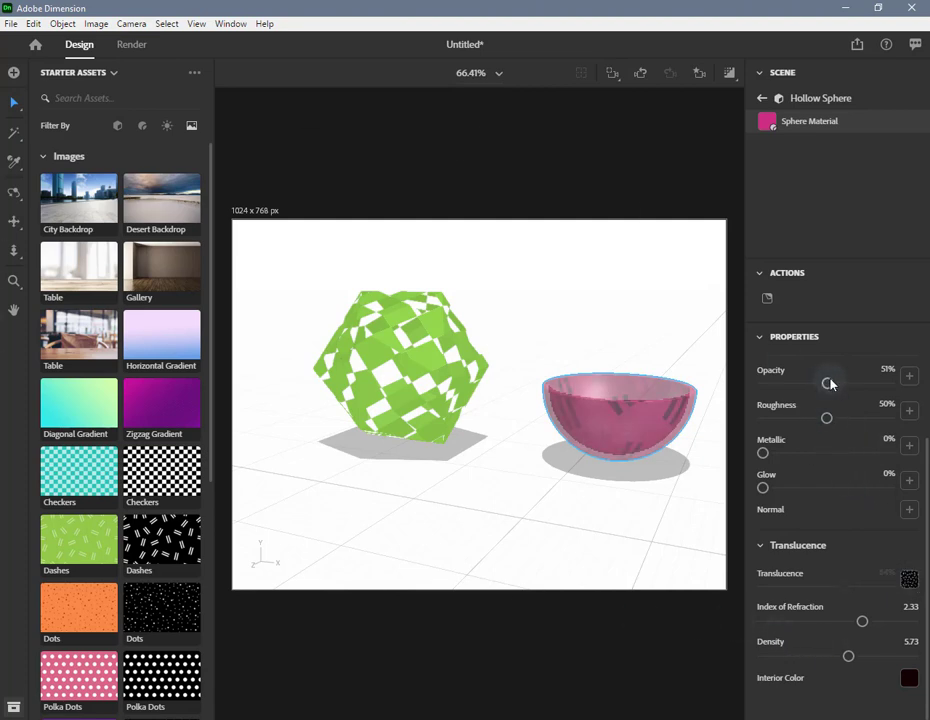
Set the sphere's opacity to 48%, roughness to 11% and index of refraction to 2.15
mouse_move(829, 385)
mouse_down()
mouse_move(776, 386)
mouse_move(828, 386)
mouse_up()
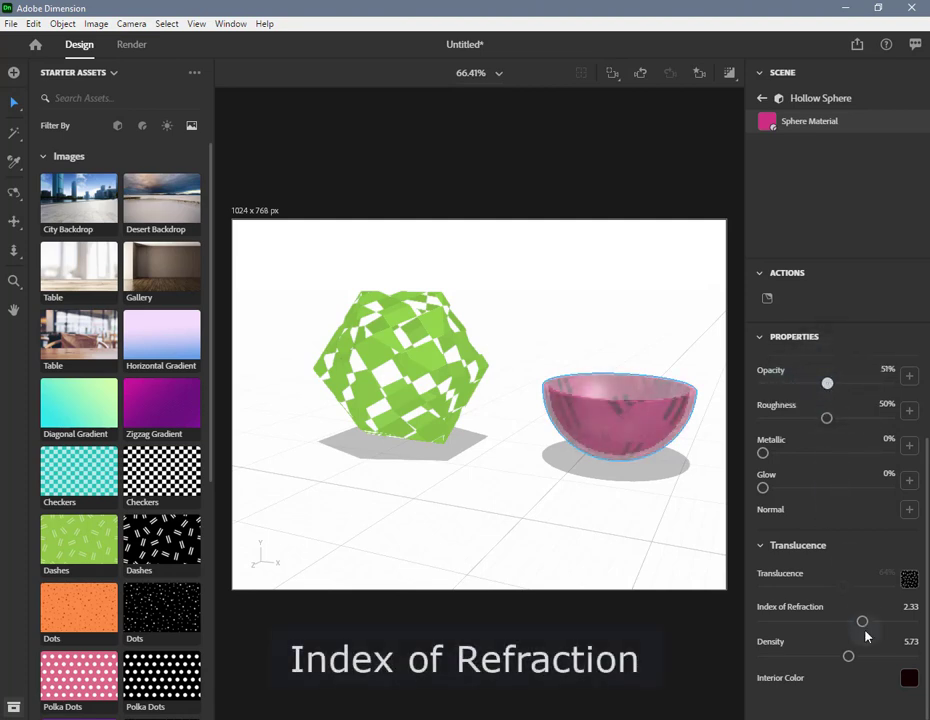
mouse_move(864, 623)
mouse_down()
mouse_move(757, 628)
mouse_move(863, 628)
mouse_up()
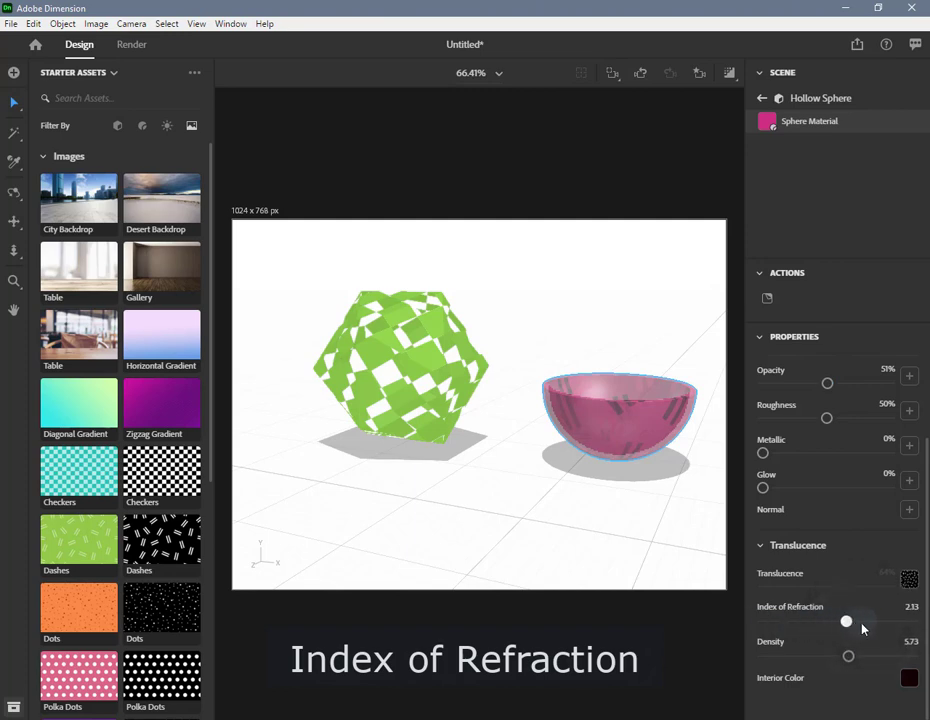
click(827, 385)
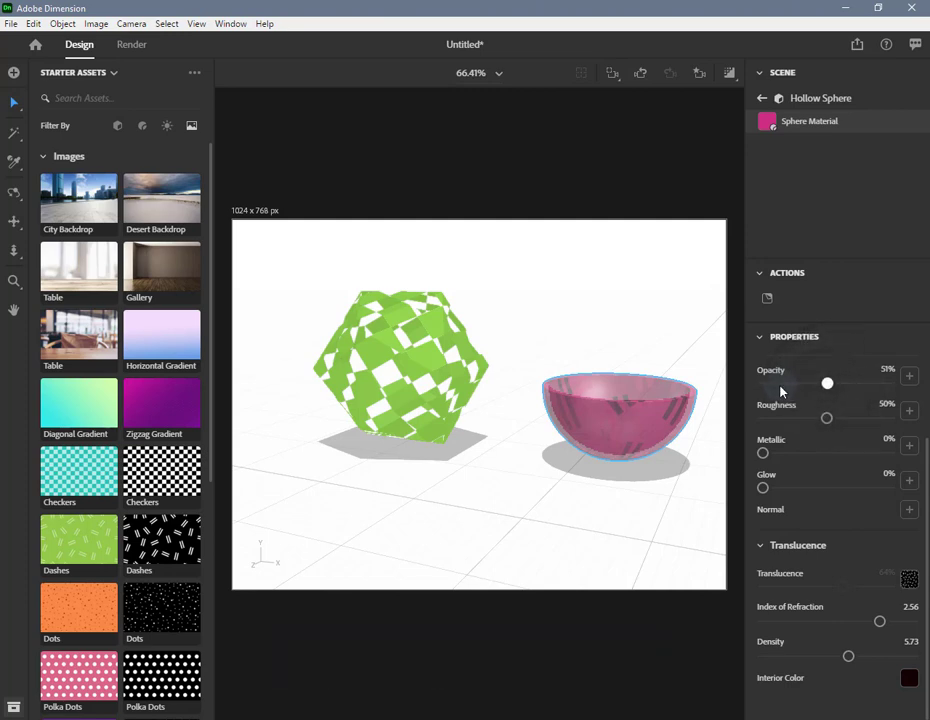
mouse_move(827, 391)
mouse_down()
mouse_move(800, 386)
mouse_move(800, 422)
mouse_move(774, 422)
mouse_move(801, 384)
mouse_move(824, 384)
mouse_up()
click(826, 419)
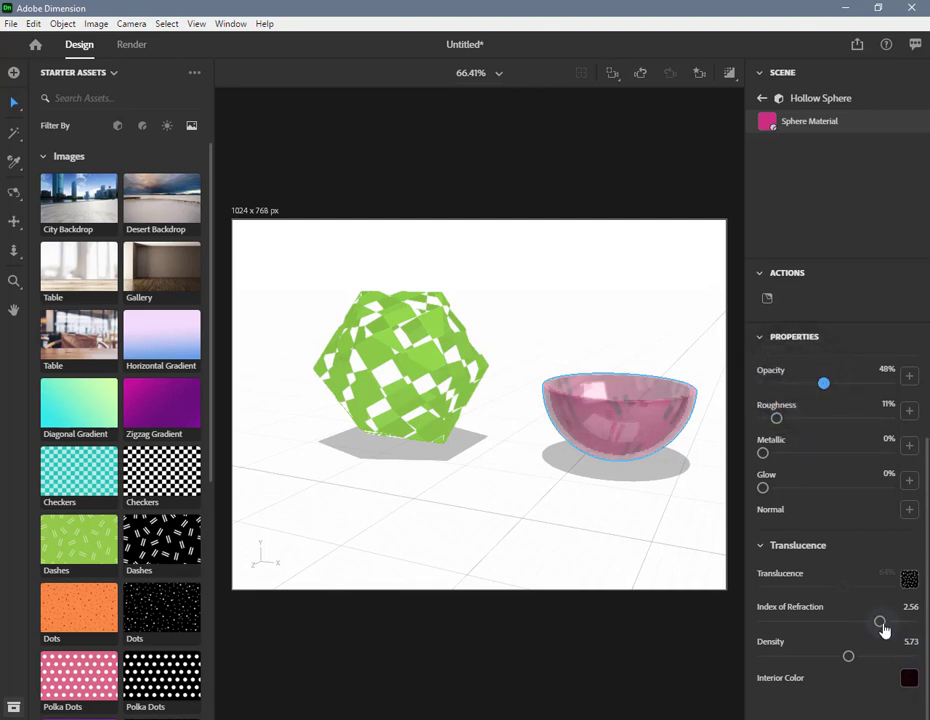
drag(880, 626, 760, 626)
drag(764, 625, 849, 628)
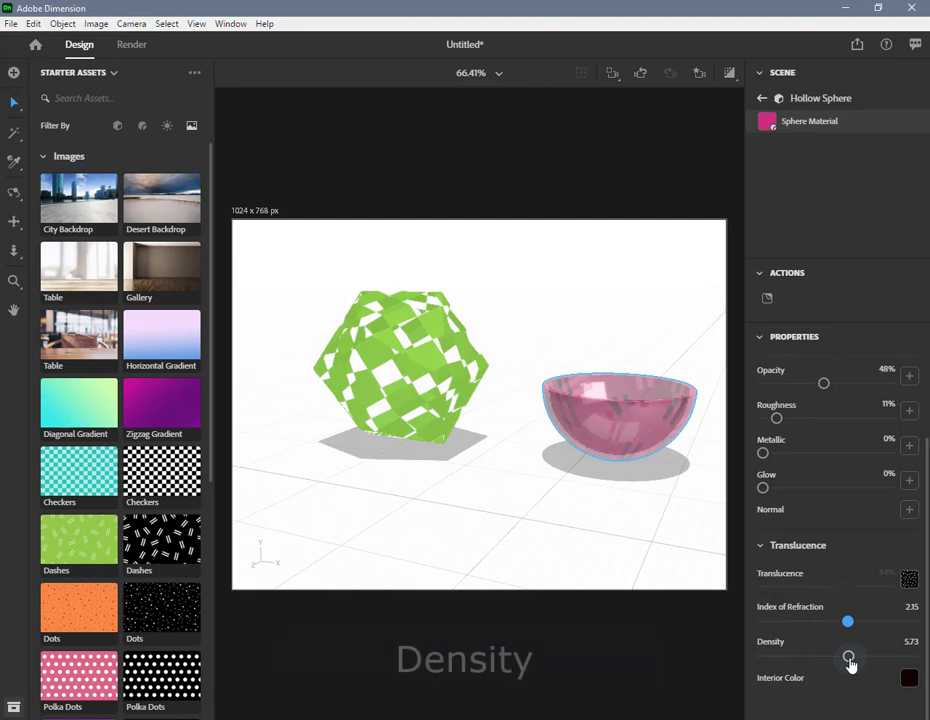
mouse_move(849, 659)
mouse_down()
mouse_move(763, 659)
mouse_move(864, 664)
mouse_up()
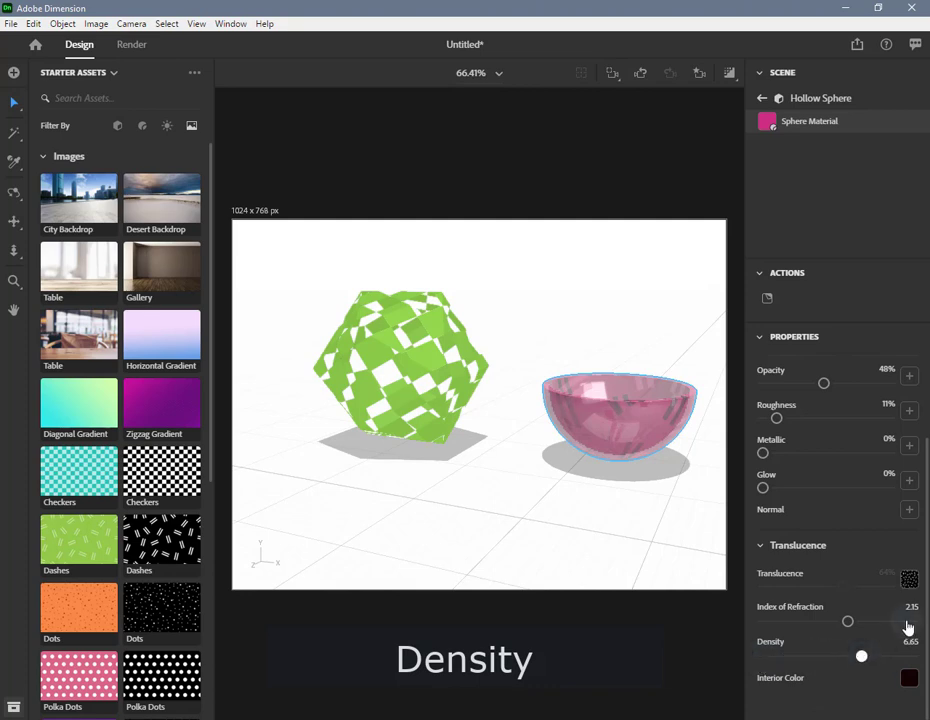
Remove the Dashes translucence texture, set translucence to 33% and density to 6.12
click(909, 581)
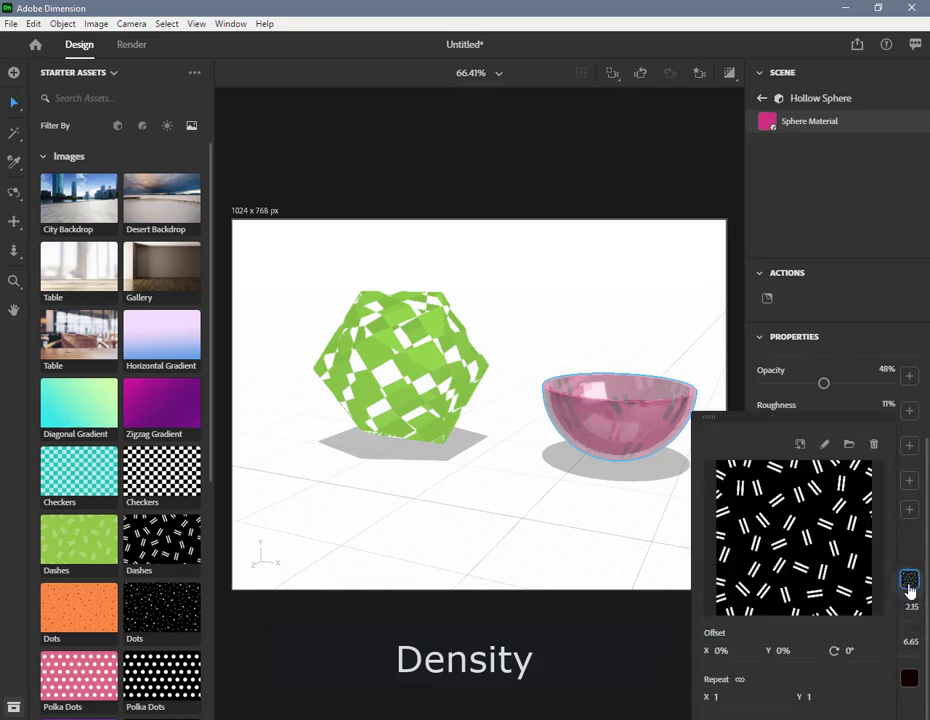
click(874, 448)
click(913, 548)
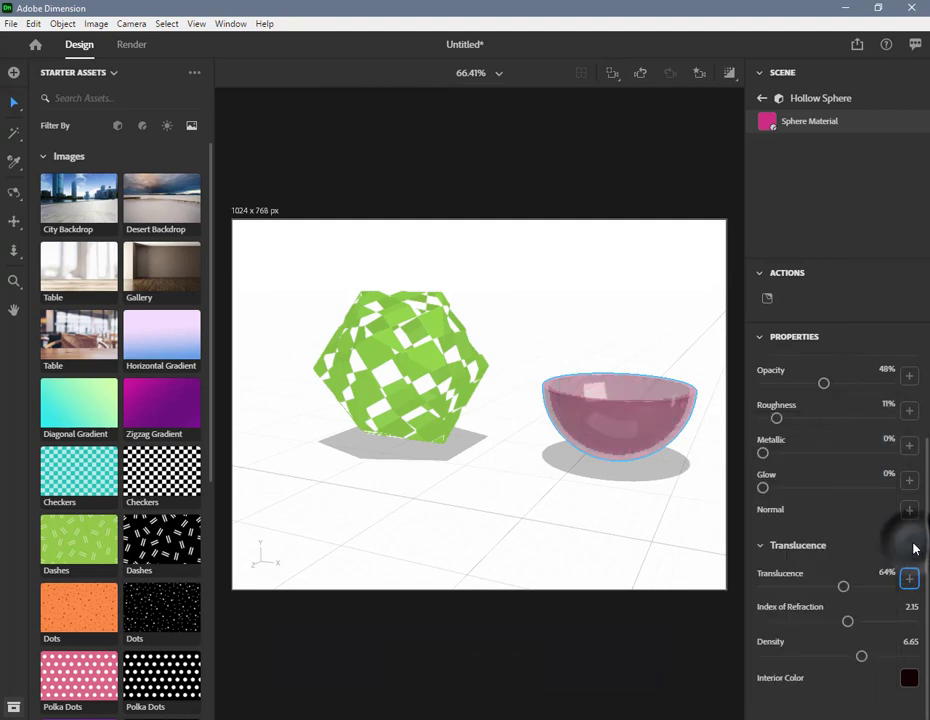
drag(842, 592, 822, 590)
drag(884, 597, 882, 590)
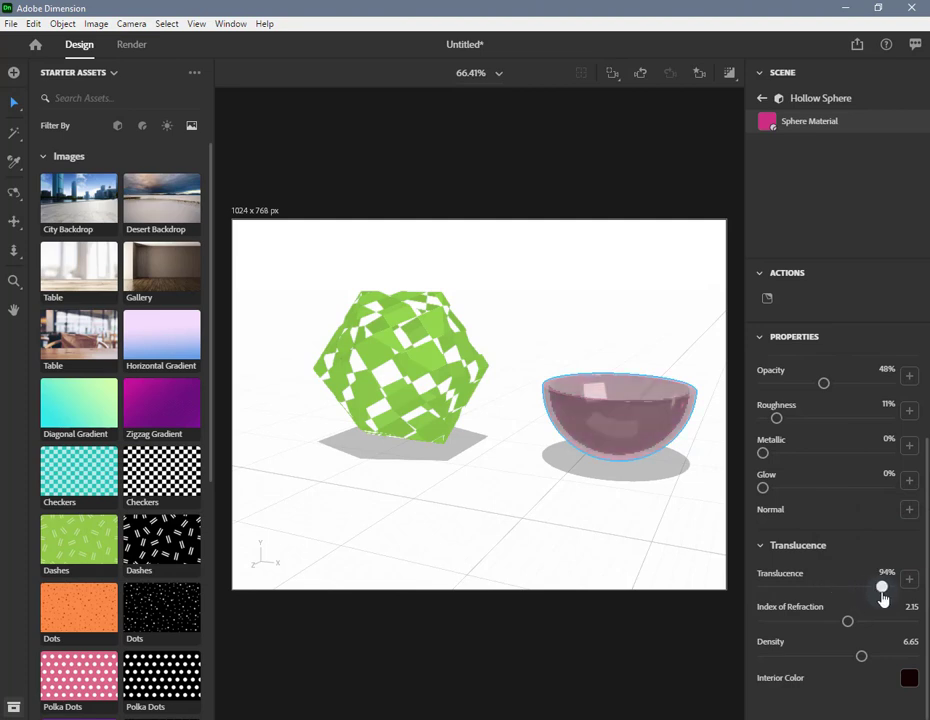
mouse_move(862, 657)
mouse_down()
mouse_move(801, 660)
mouse_move(847, 685)
mouse_move(762, 658)
mouse_move(912, 656)
mouse_move(845, 657)
mouse_up()
drag(875, 593, 806, 592)
mouse_move(847, 663)
mouse_down()
mouse_move(917, 665)
mouse_move(751, 664)
mouse_move(855, 664)
mouse_up()
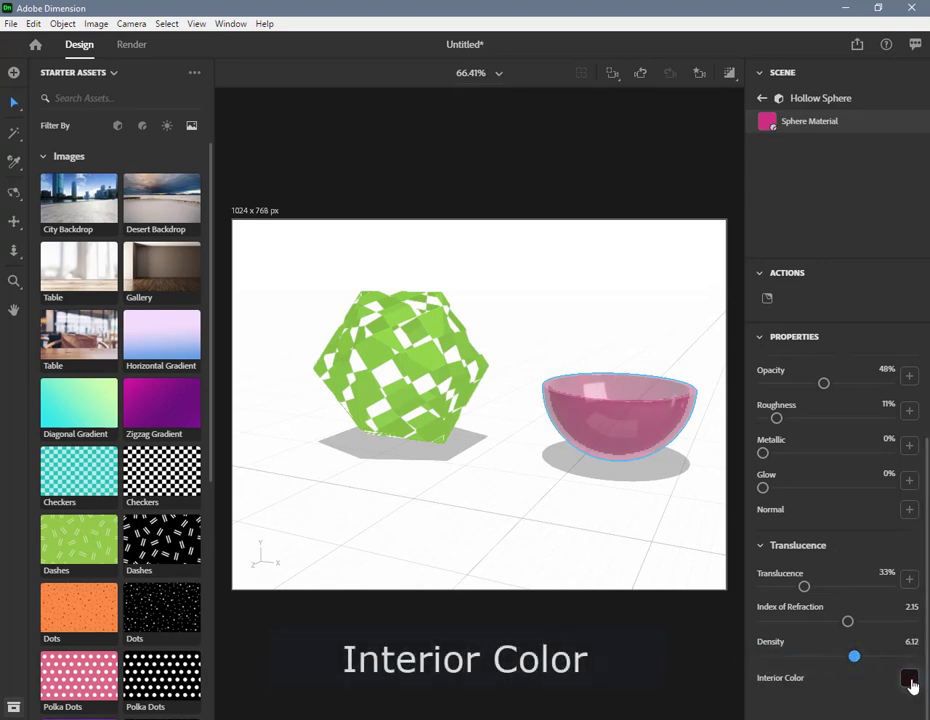
Tint the interior deep blue, then raise density to about 8.83 and translucence to 84%
click(909, 681)
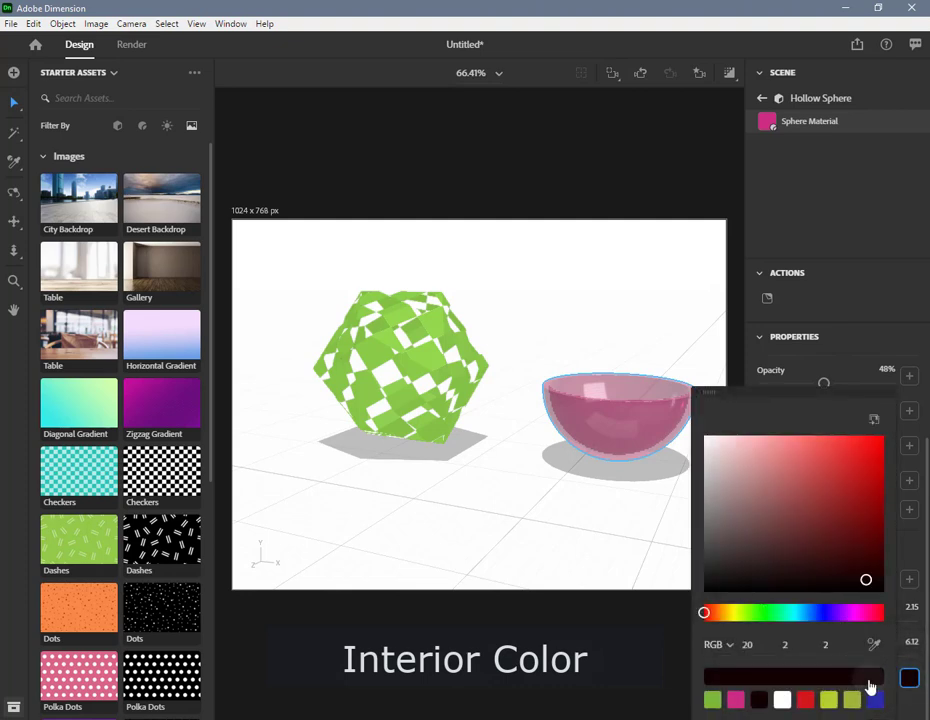
click(737, 701)
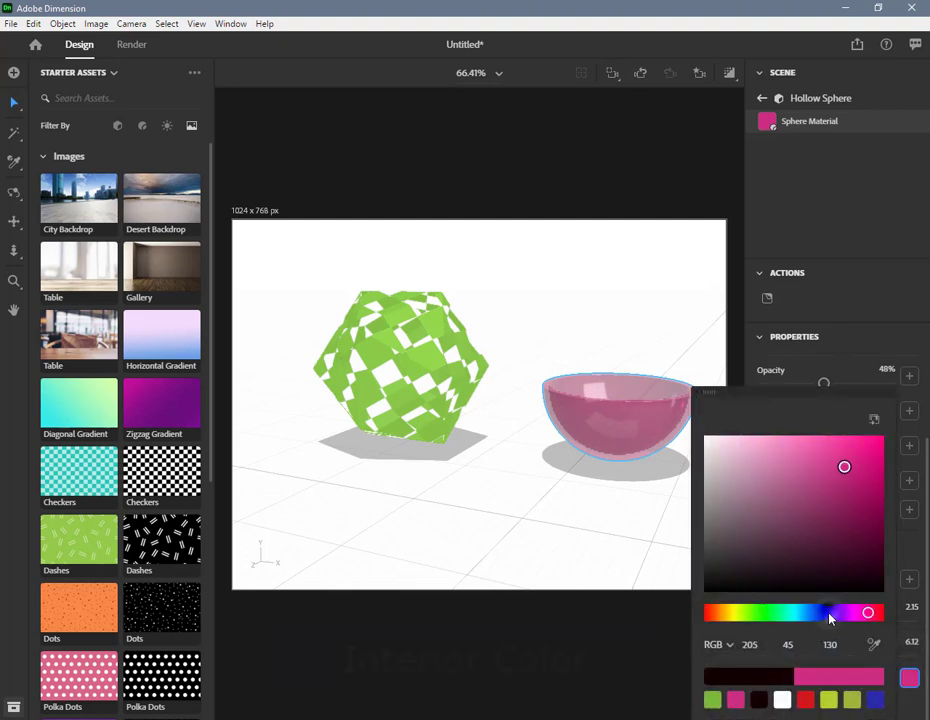
click(829, 614)
click(866, 499)
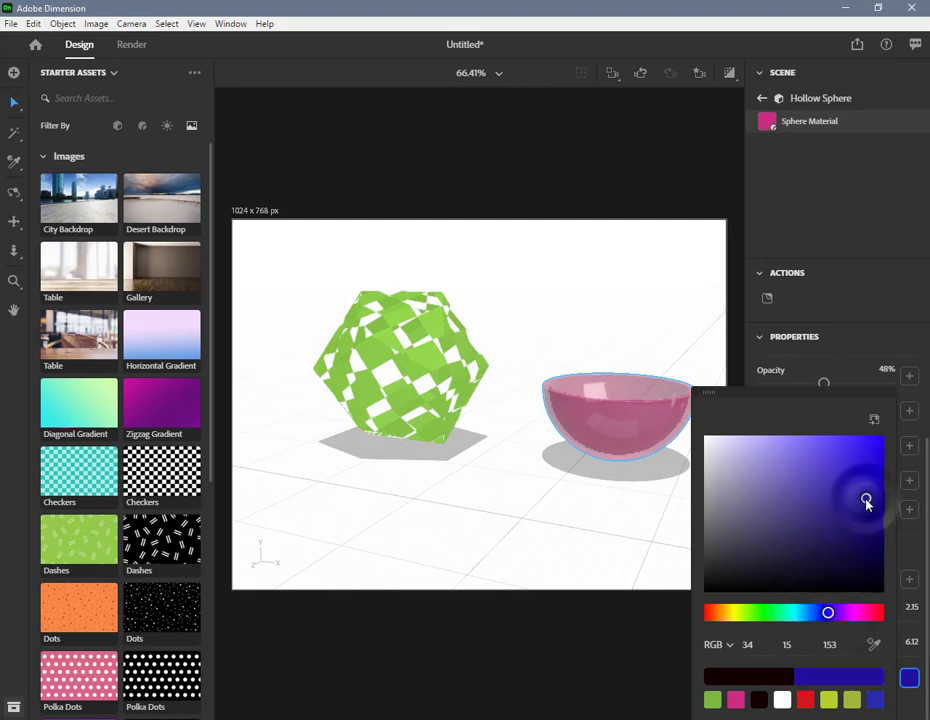
click(880, 312)
drag(770, 660, 887, 664)
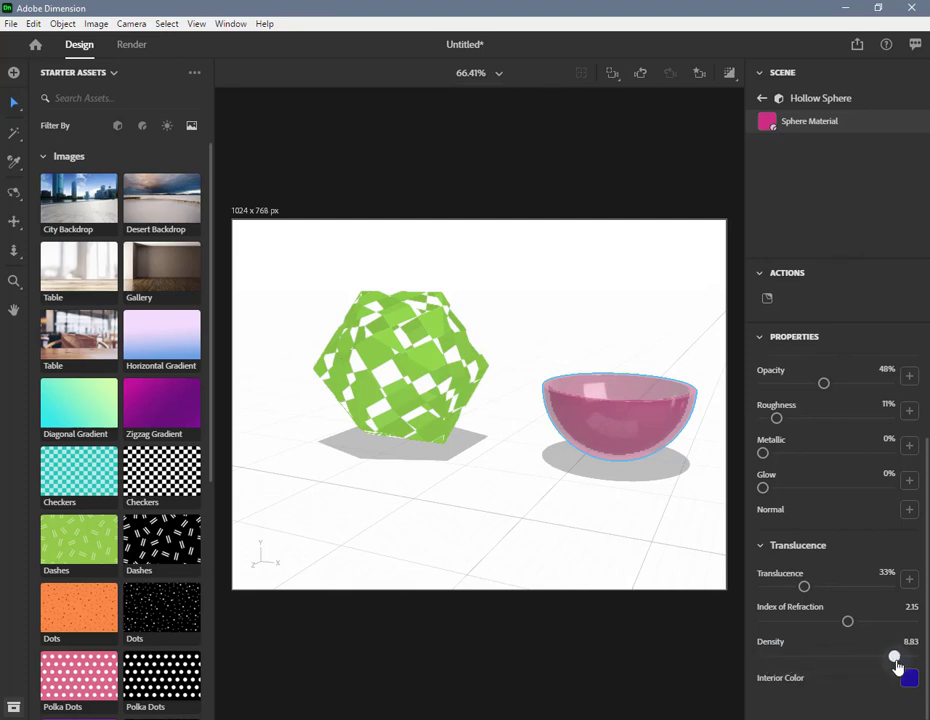
drag(806, 594, 870, 594)
Change the interior colour to bright yellow (RGB 211, 227, 36) and return to the scene
click(910, 683)
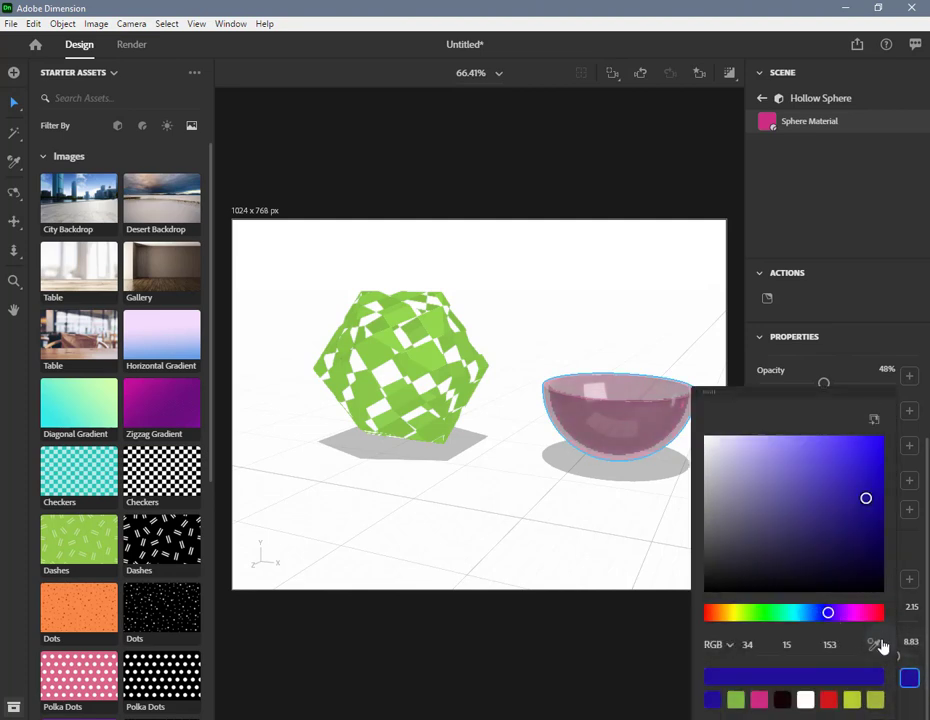
click(736, 614)
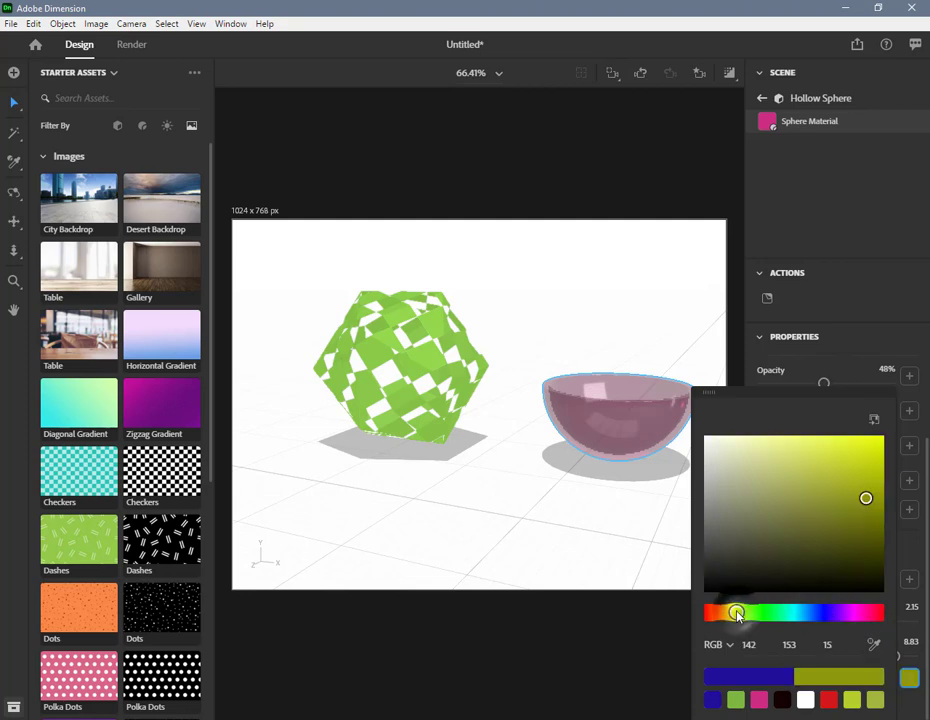
click(855, 453)
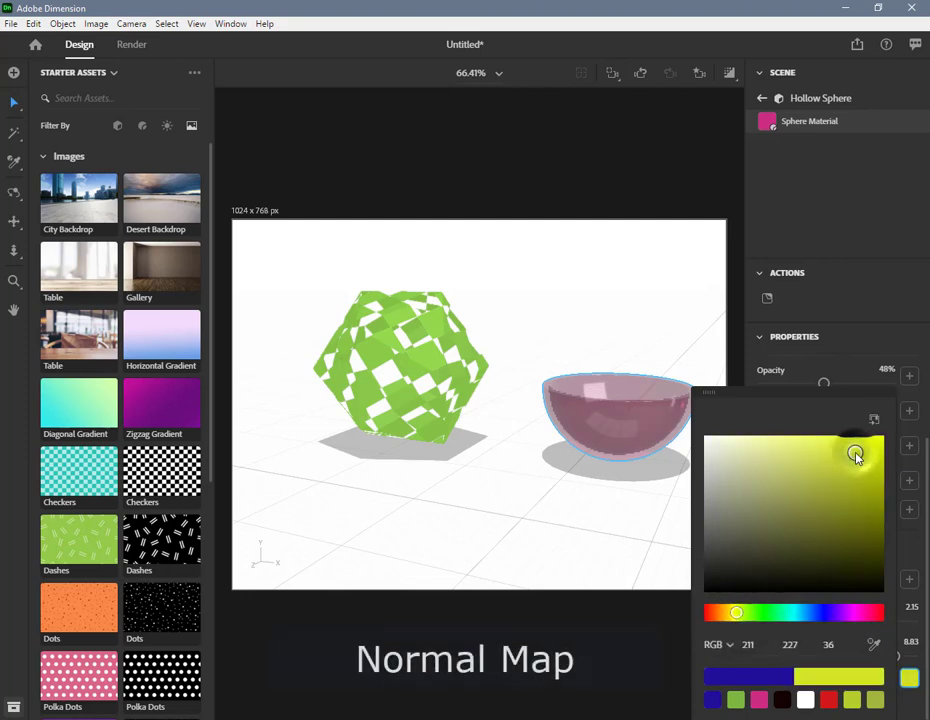
click(651, 501)
click(639, 509)
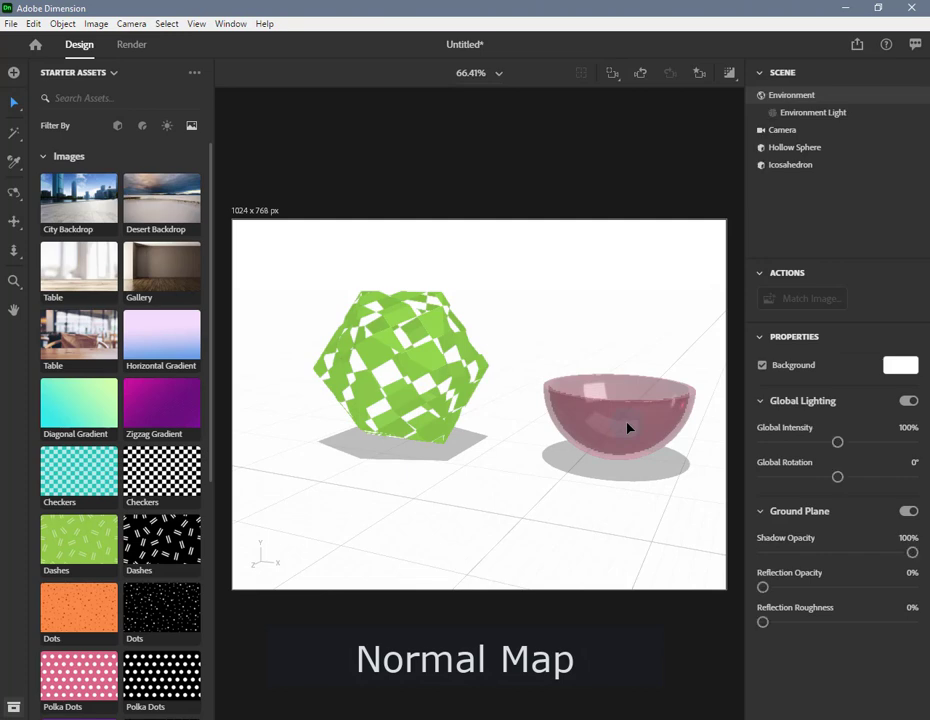
Open the hollow sphere's material and apply the colourful Brand Logo as its Normal map
click(628, 428)
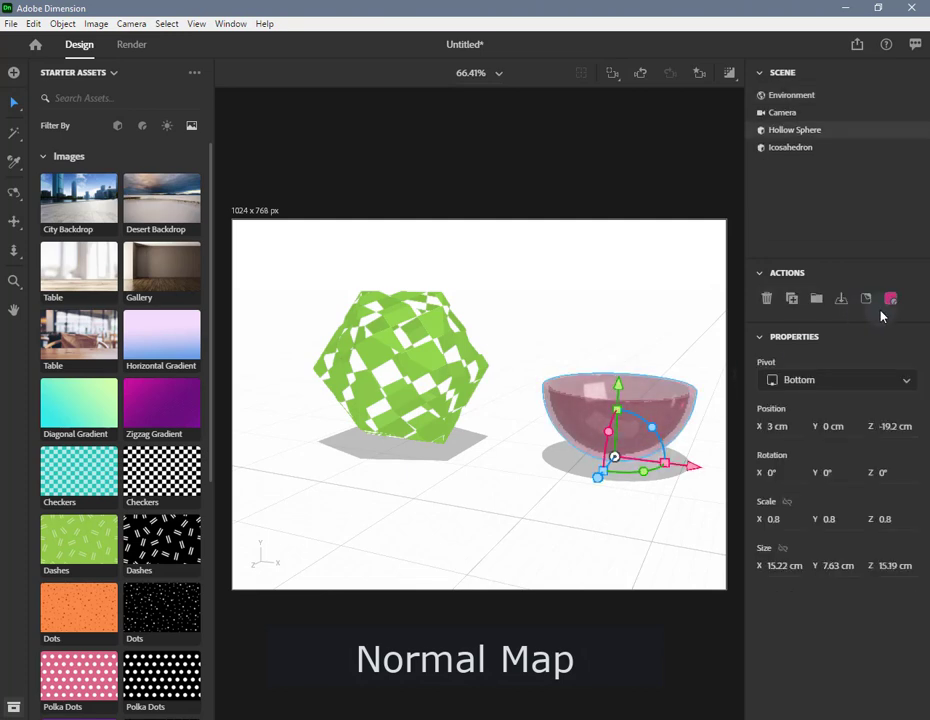
click(891, 300)
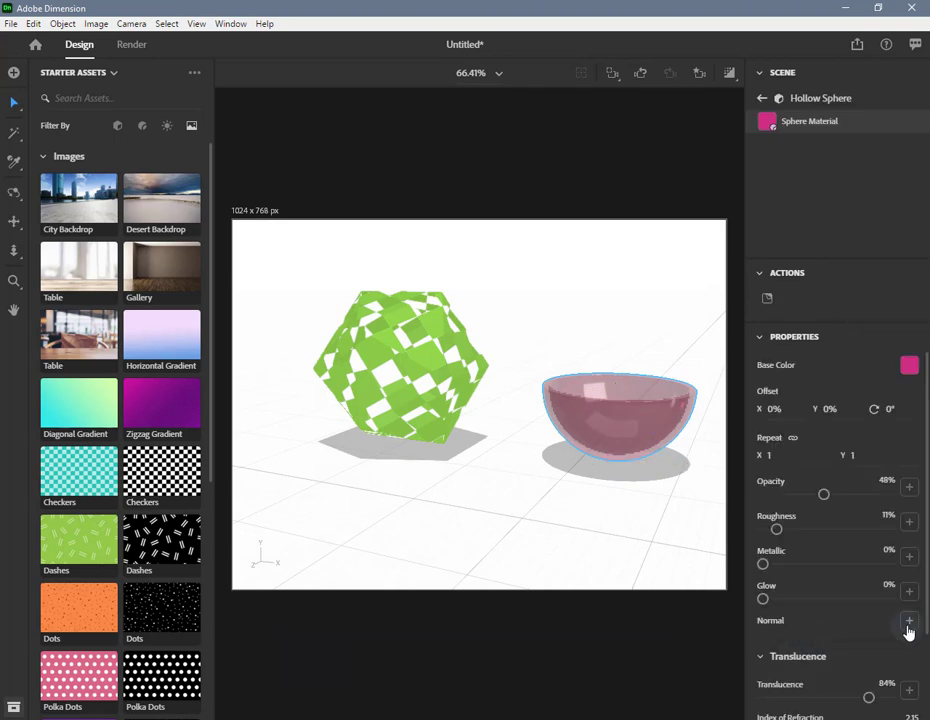
scroll(152, 600, down, 3)
scroll(152, 600, down, 2)
drag(91, 620, 912, 625)
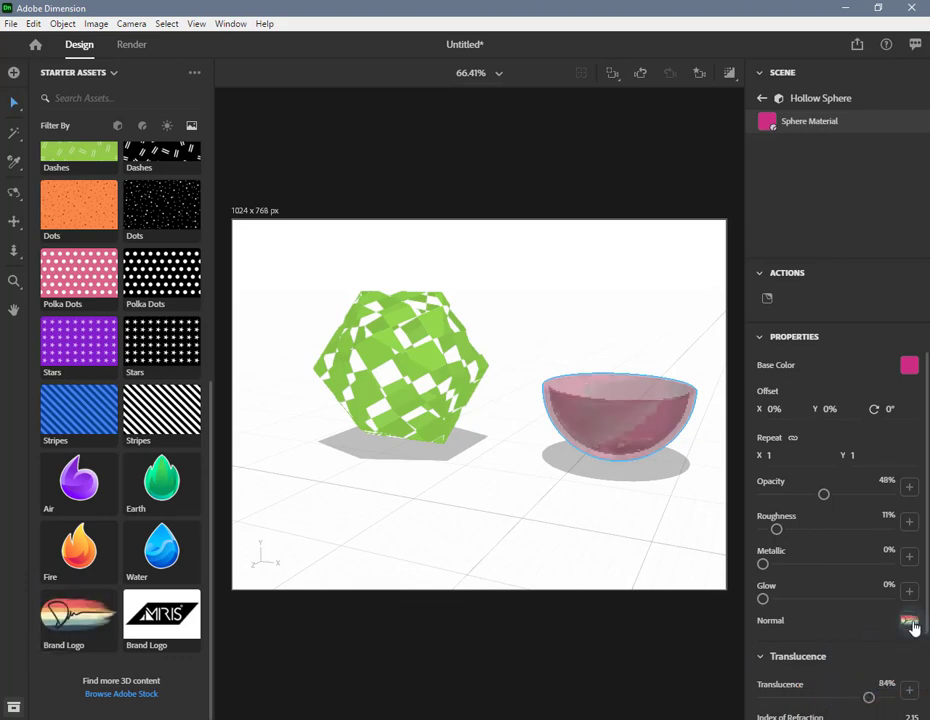
click(910, 622)
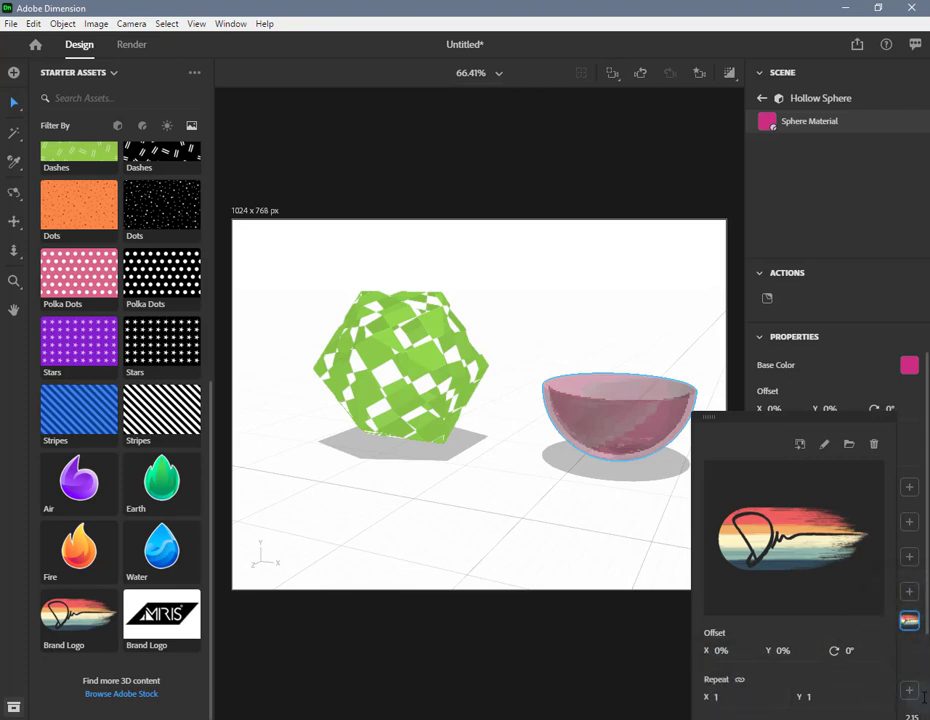
Tile the normal map 3.3 times with offset X 7% and Y -12%
drag(785, 705, 724, 662)
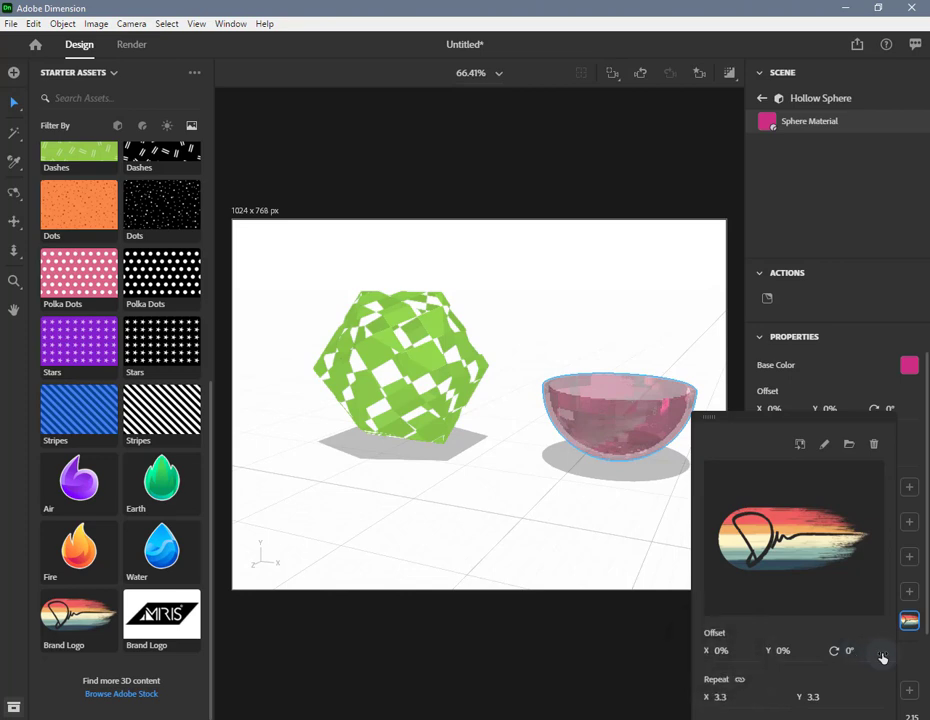
mouse_move(720, 650)
mouse_down()
mouse_move(745, 650)
mouse_move(666, 650)
mouse_move(718, 650)
mouse_up()
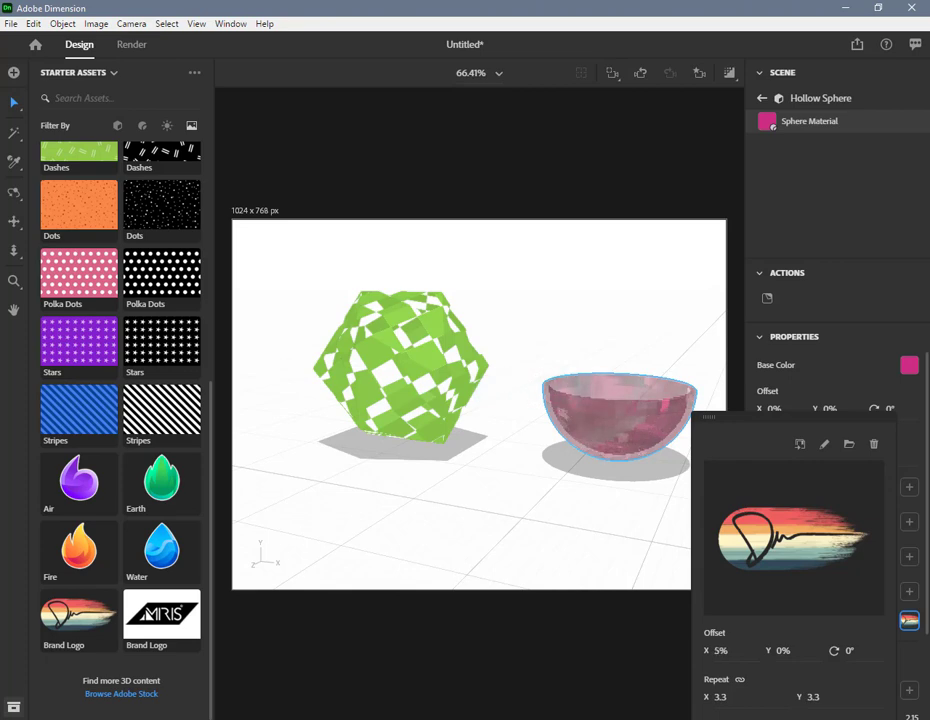
click(781, 655)
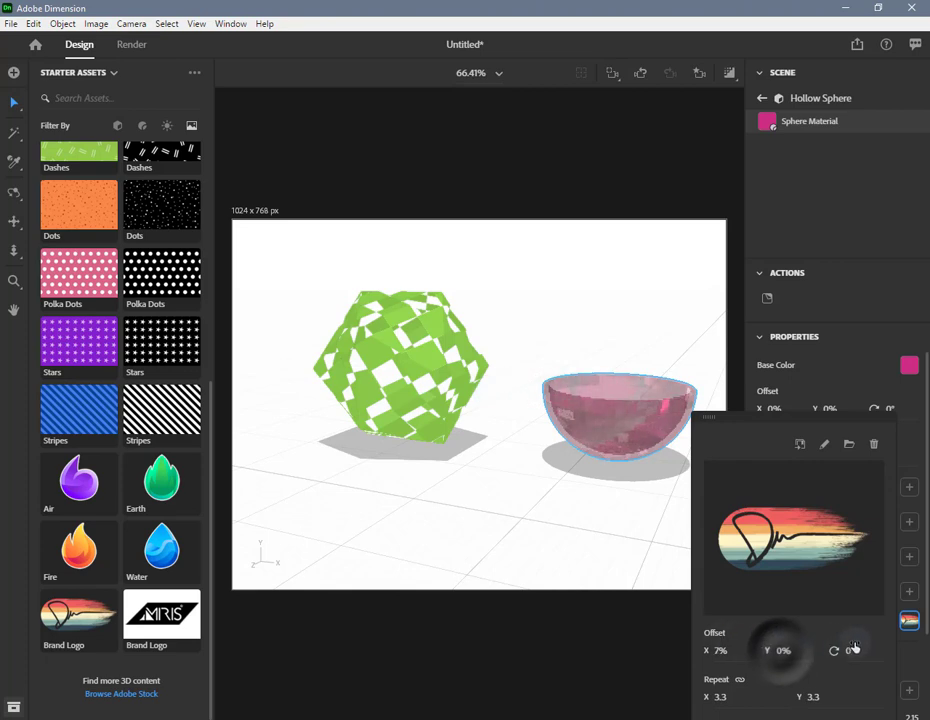
drag(905, 646, 673, 527)
click(673, 527)
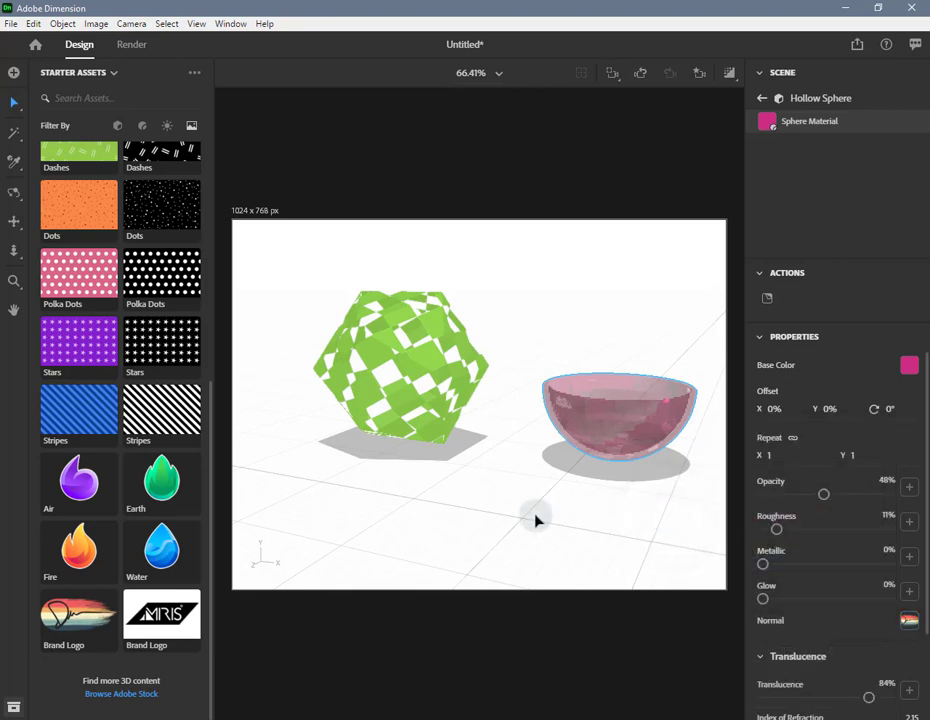
Select the hollow sphere and give its material a dark blue base colour (RGB 32, 22, 138)
click(629, 427)
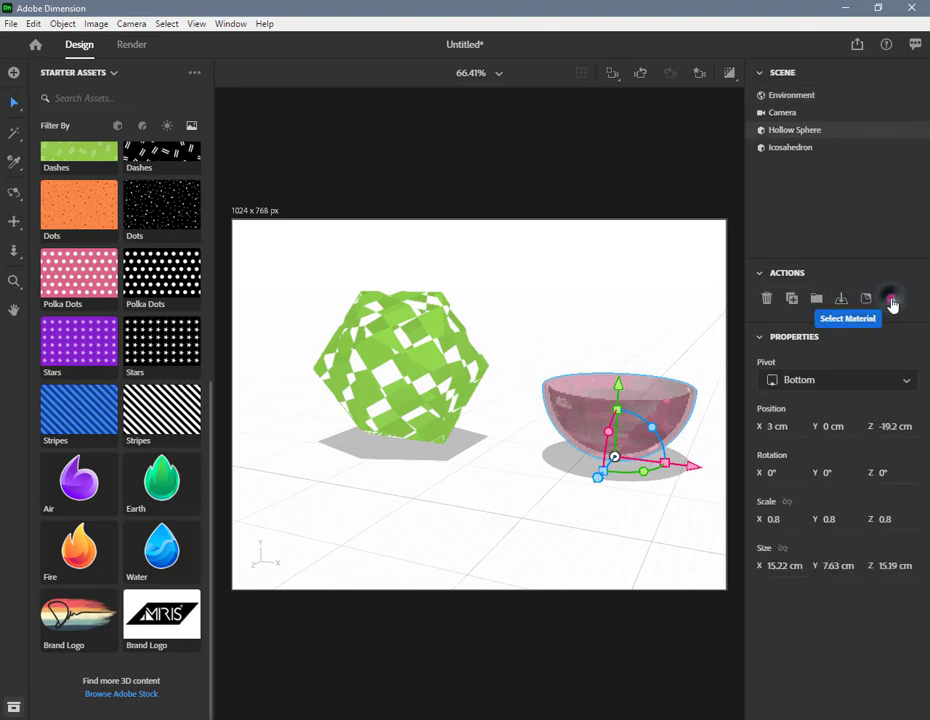
click(891, 300)
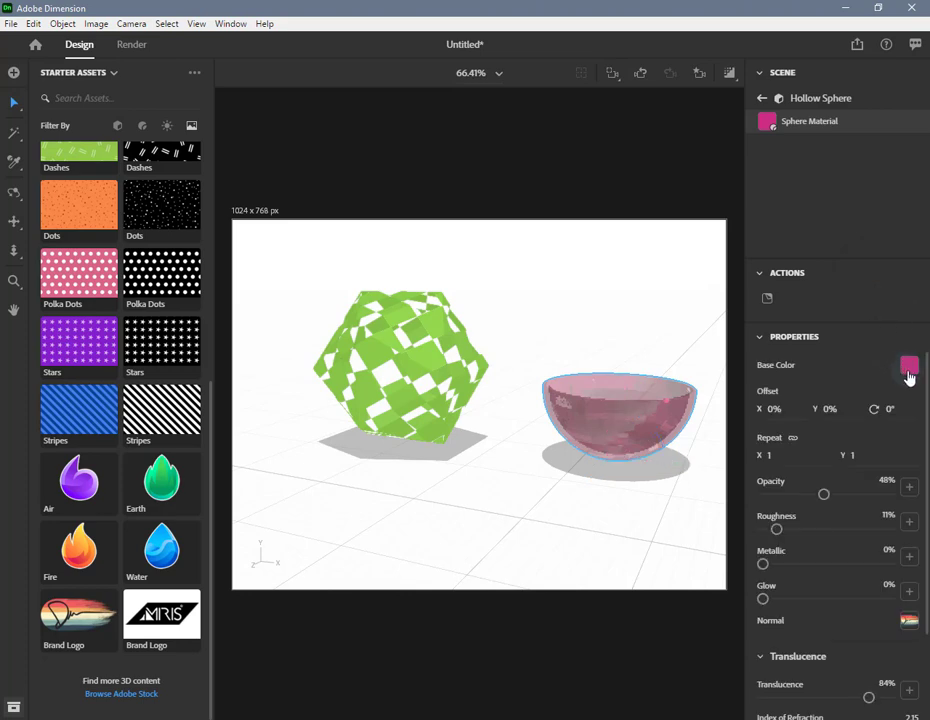
click(909, 367)
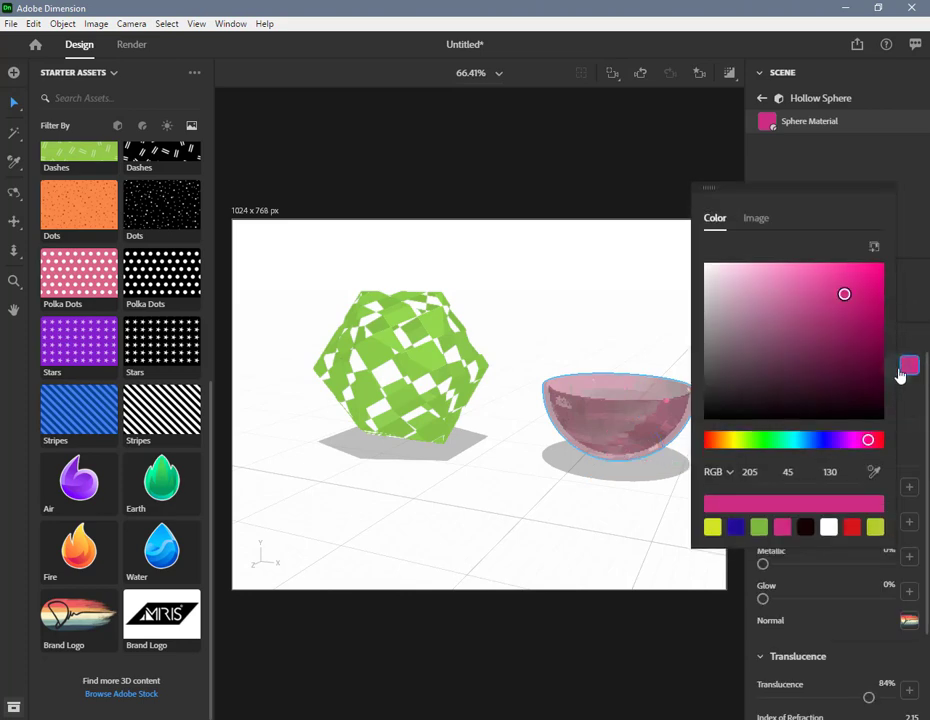
click(826, 440)
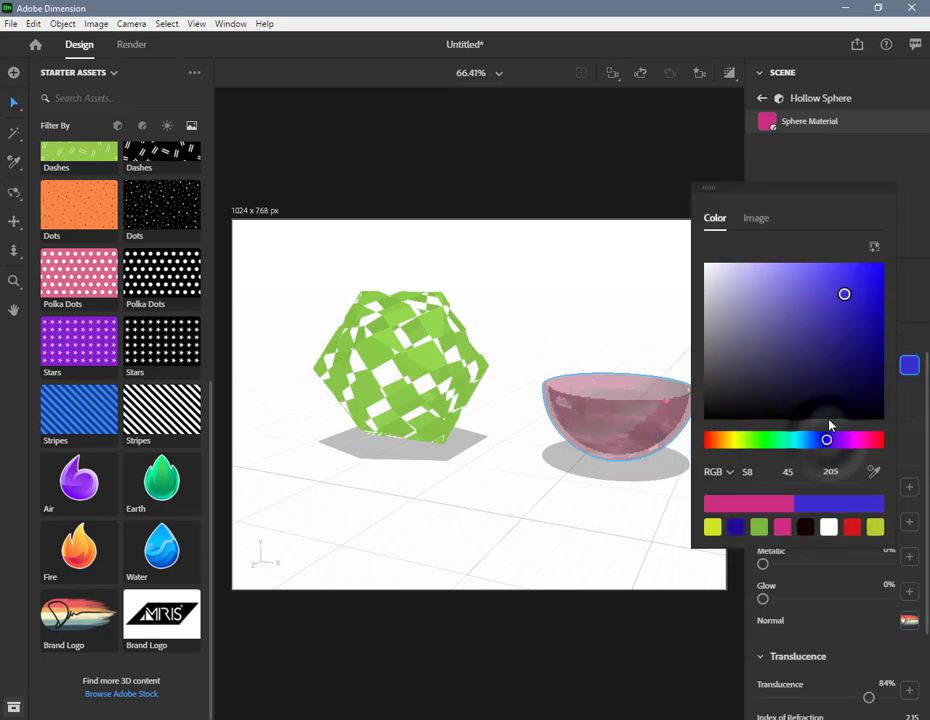
click(855, 336)
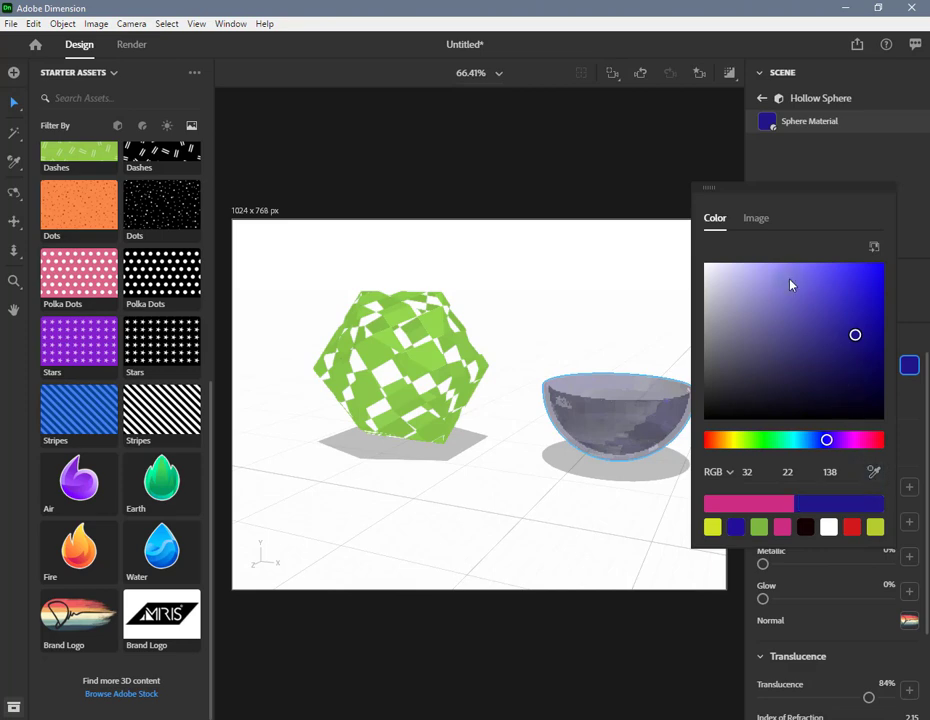
click(757, 224)
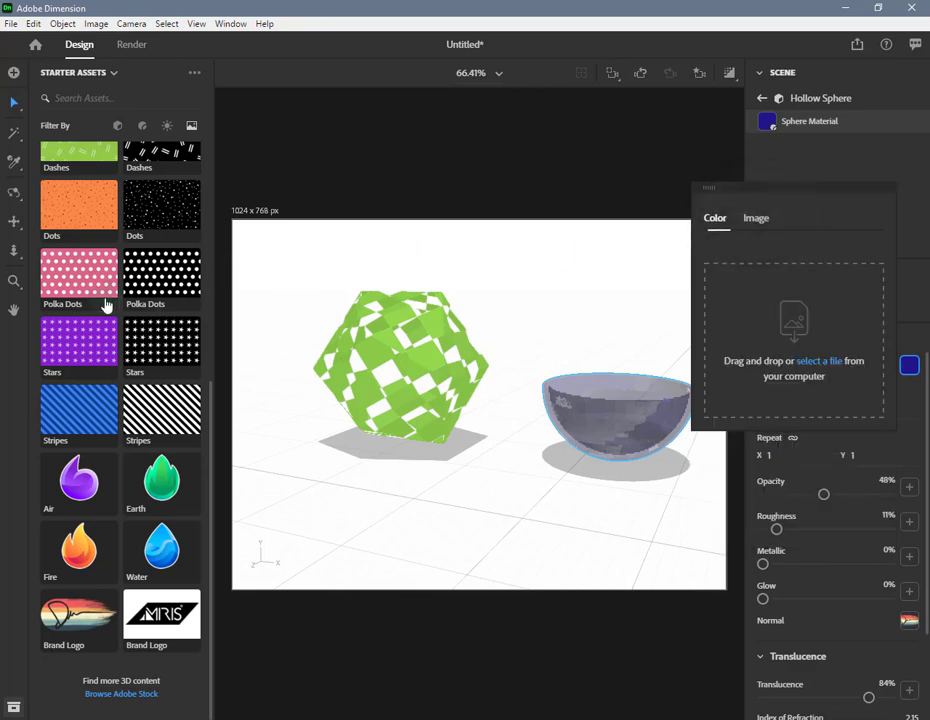
Apply the MRIS Brand Logo as the bowl's base colour image, offset and rotated on the sphere
drag(150, 630, 810, 357)
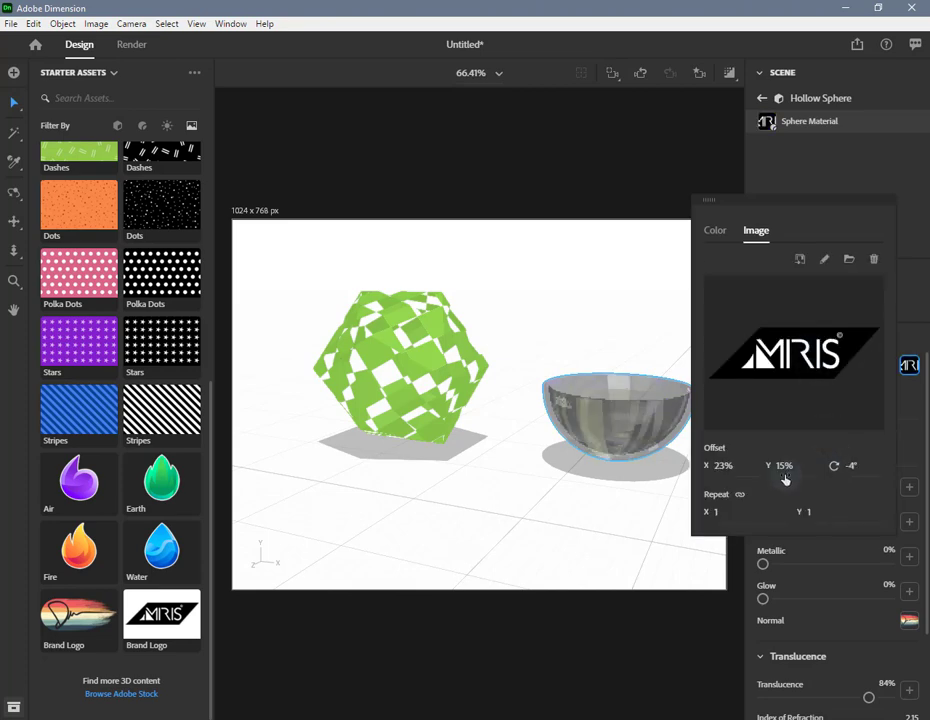
drag(855, 468, 713, 510)
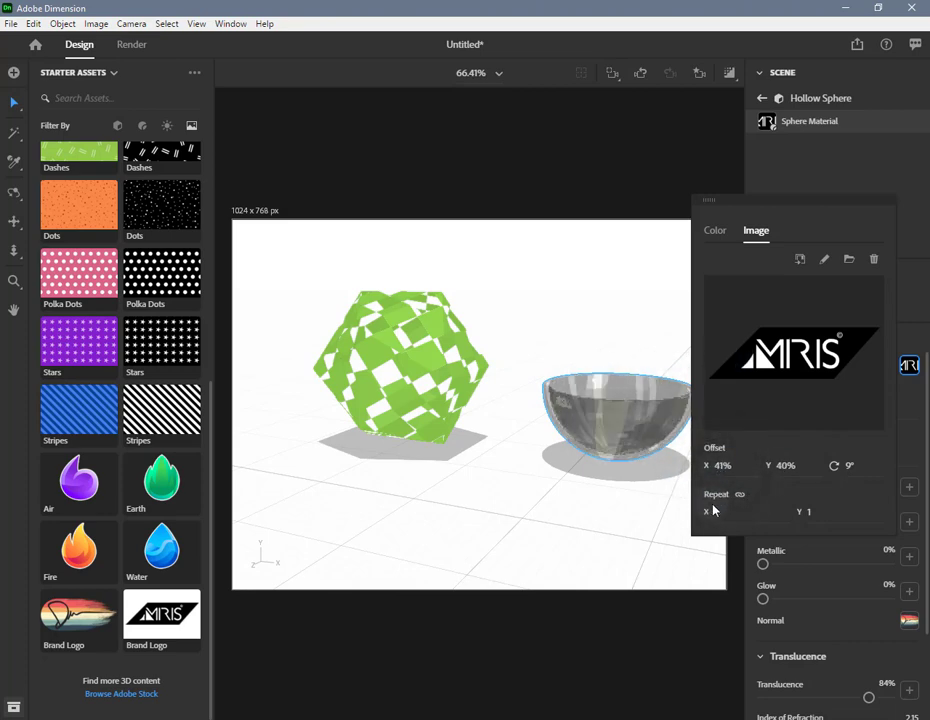
click(910, 301)
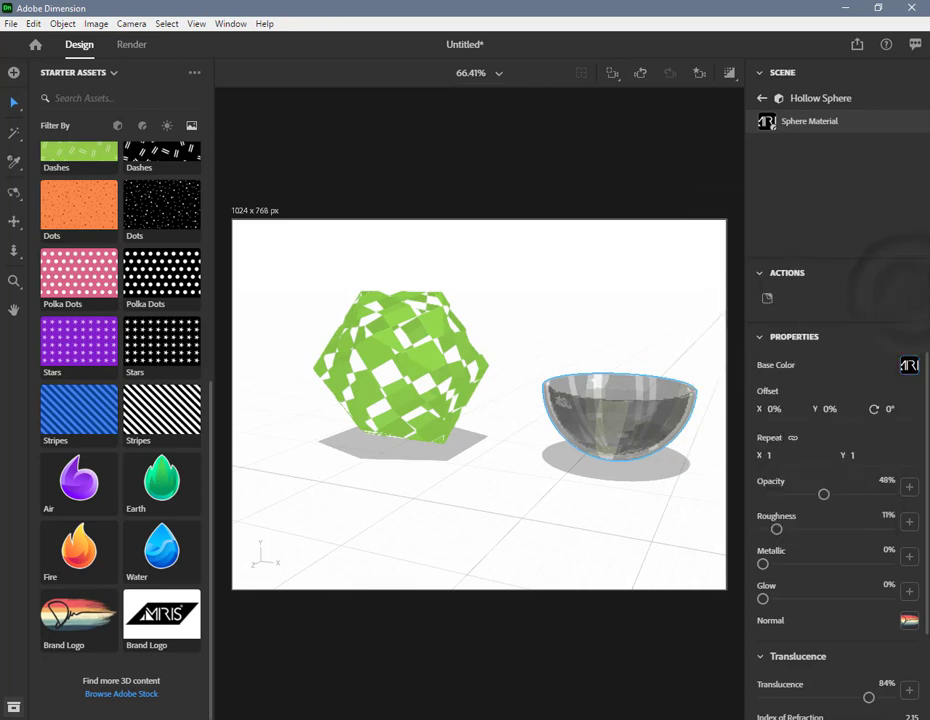
Set the bowl to 91% metallic and 22% roughness, using the MRIS Brand Logo as metallic map
drag(764, 565, 879, 565)
drag(752, 536, 792, 535)
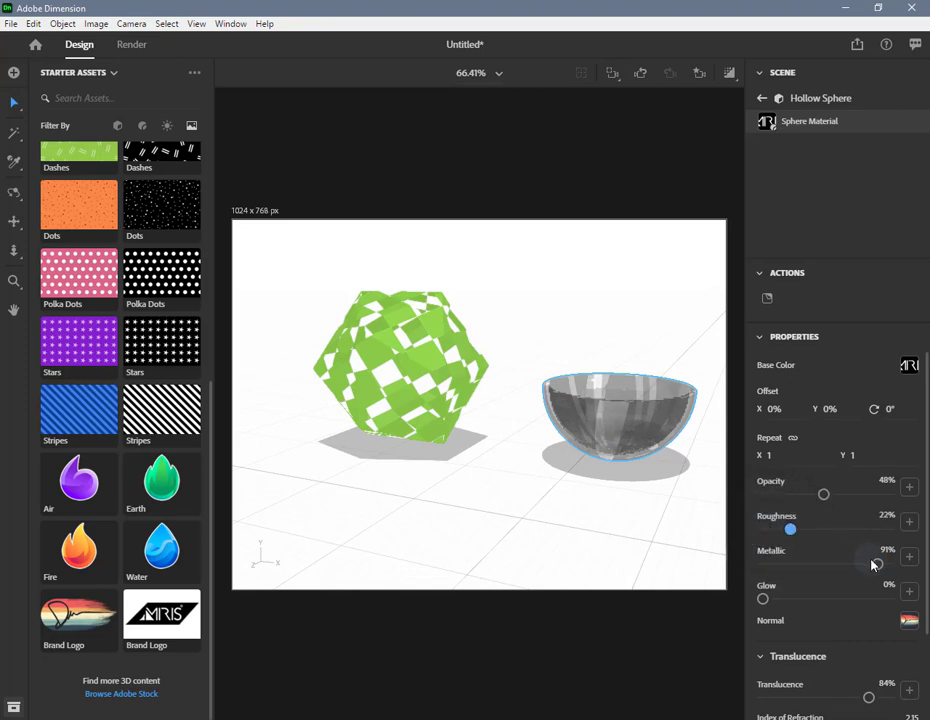
drag(155, 612, 911, 562)
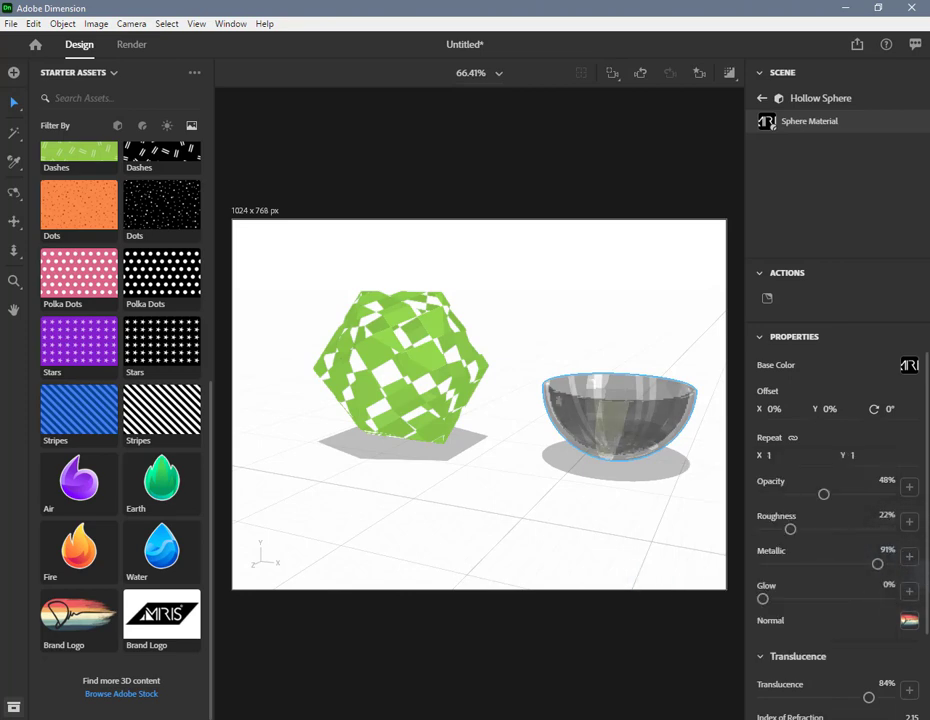
click(909, 557)
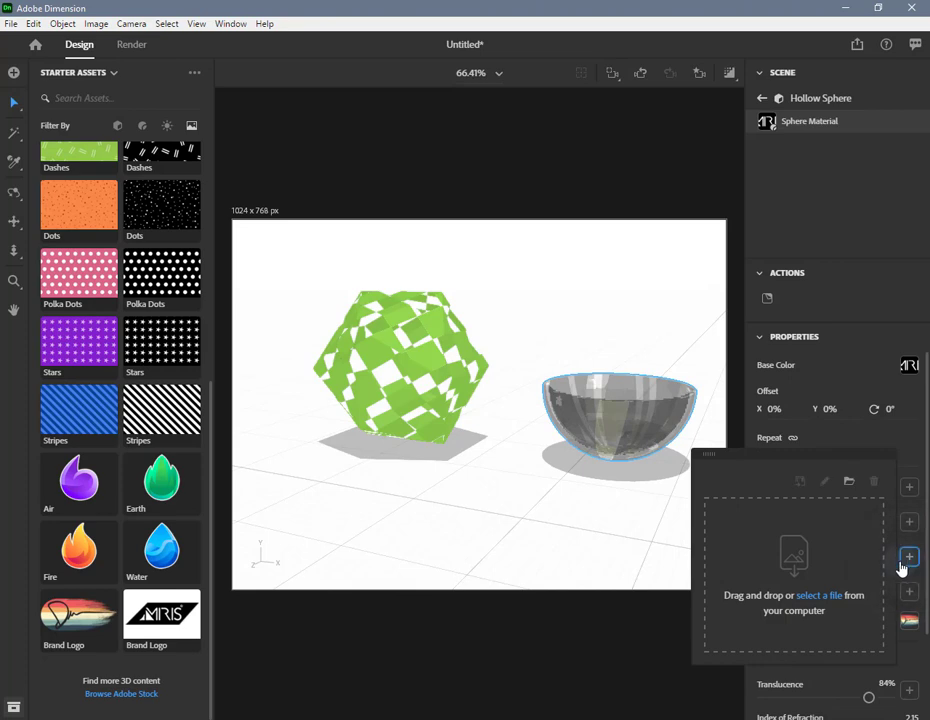
drag(162, 614, 806, 592)
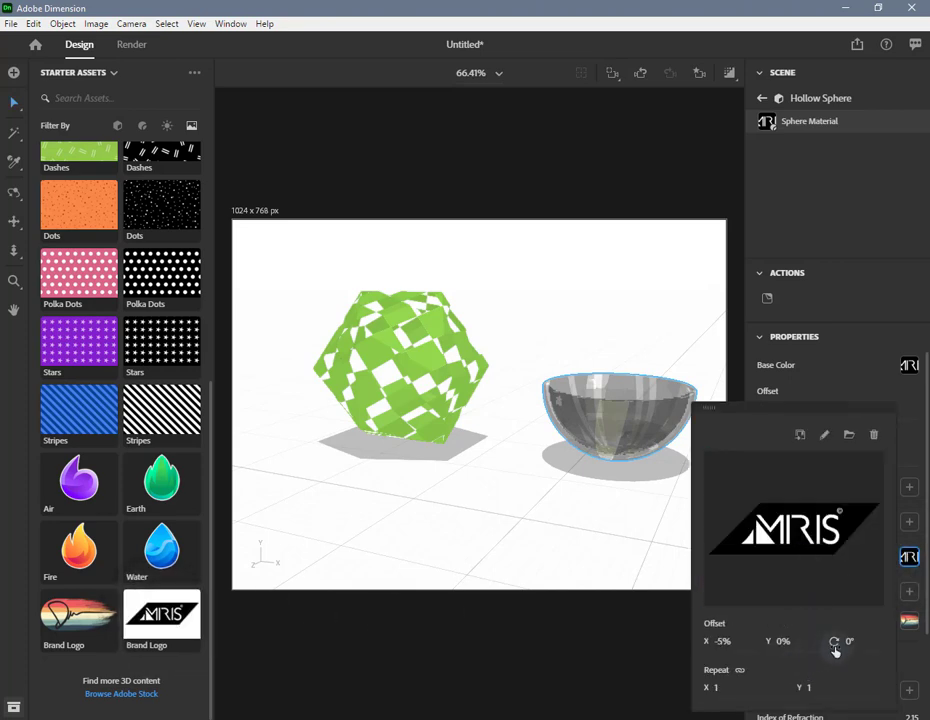